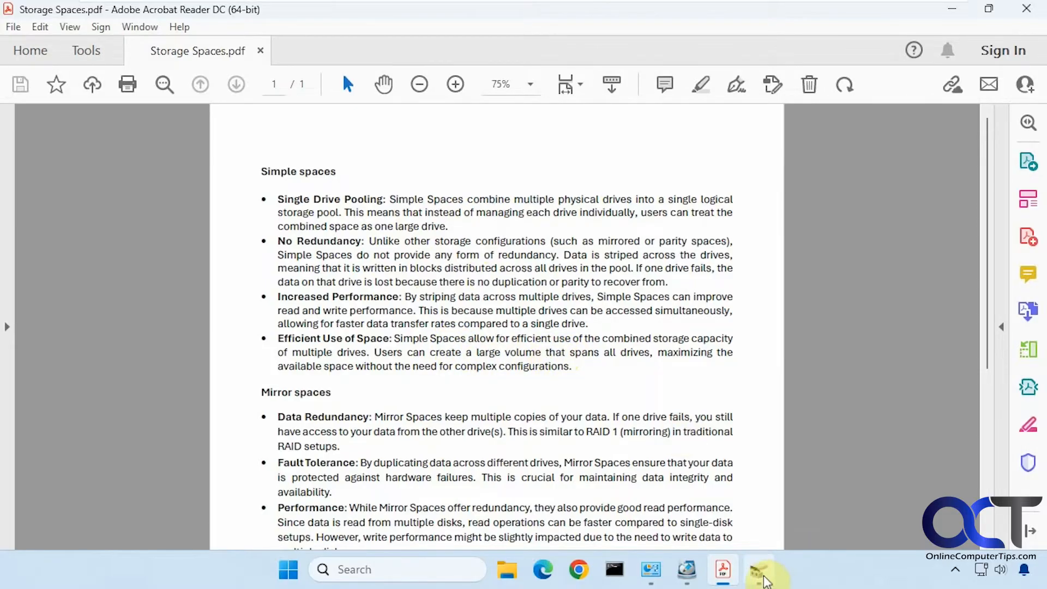
# Step: Bring up Disk Management, minimize the PDF, and open Storage Spaces from the Control Panel home
pyautogui.click(758, 570)
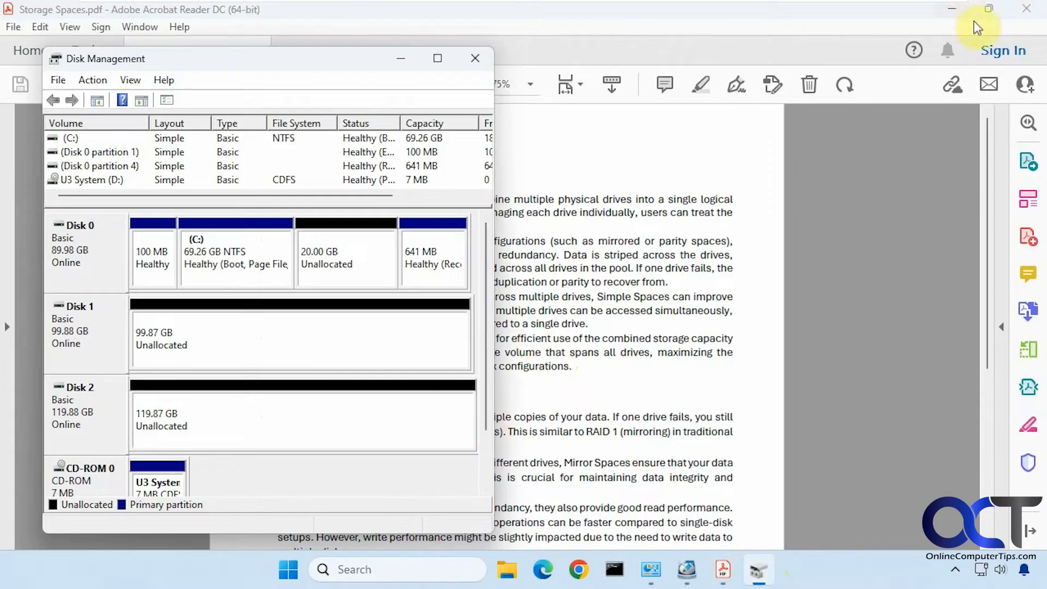
pyautogui.click(953, 9)
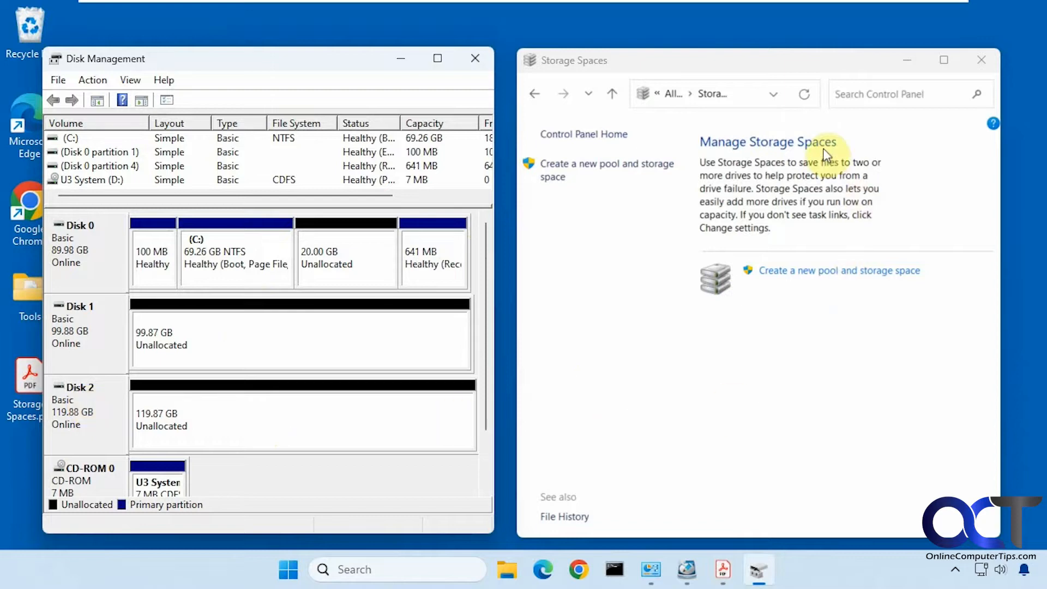
pyautogui.click(599, 140)
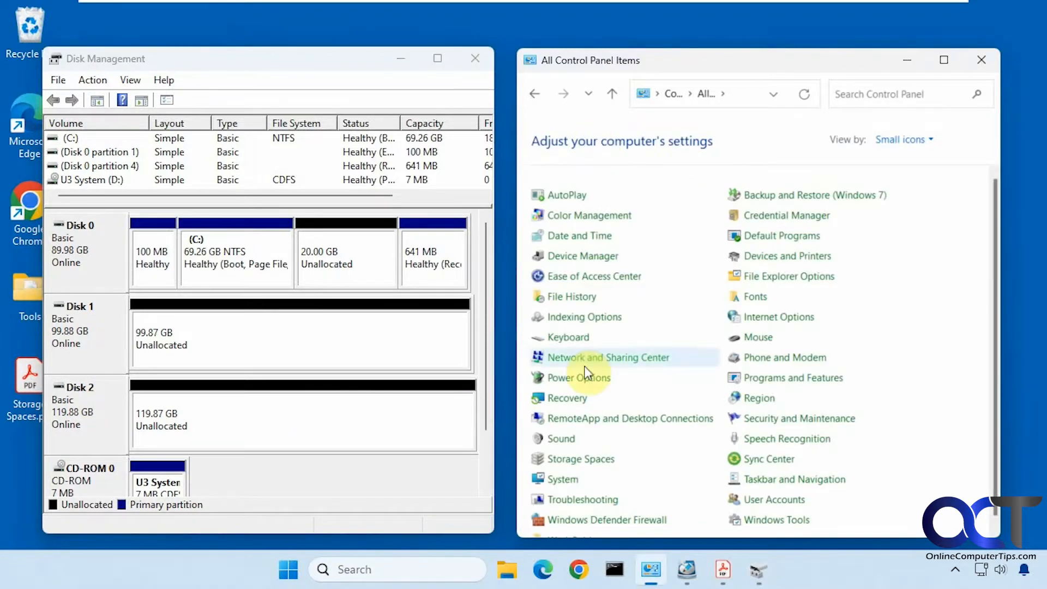
pyautogui.click(567, 465)
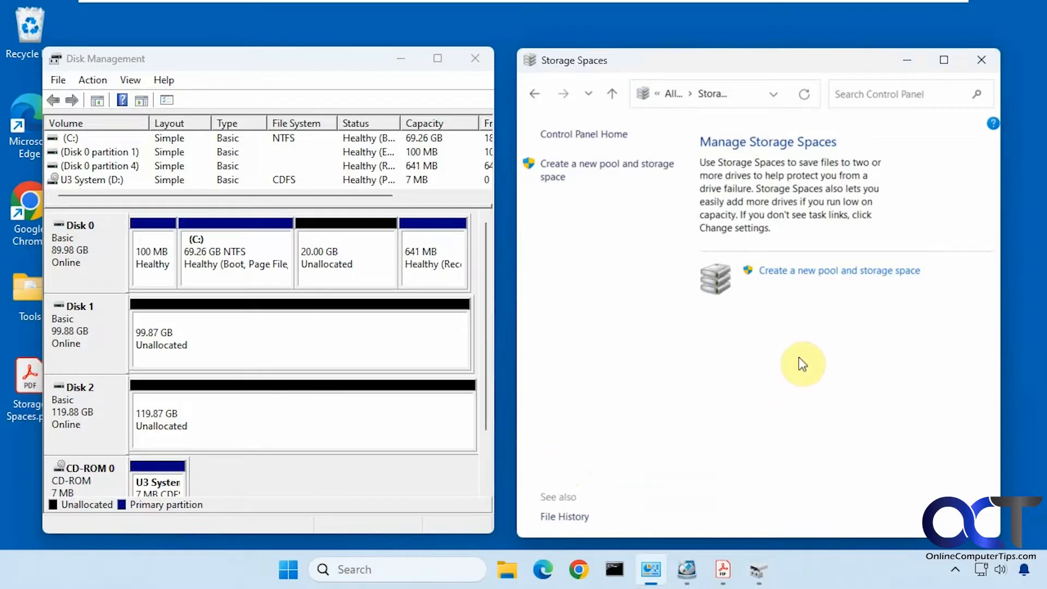
# Step: Create a new storage pool from the unformatted drives Disk 1 and Disk 2, checking them against Disk Management
pyautogui.click(833, 273)
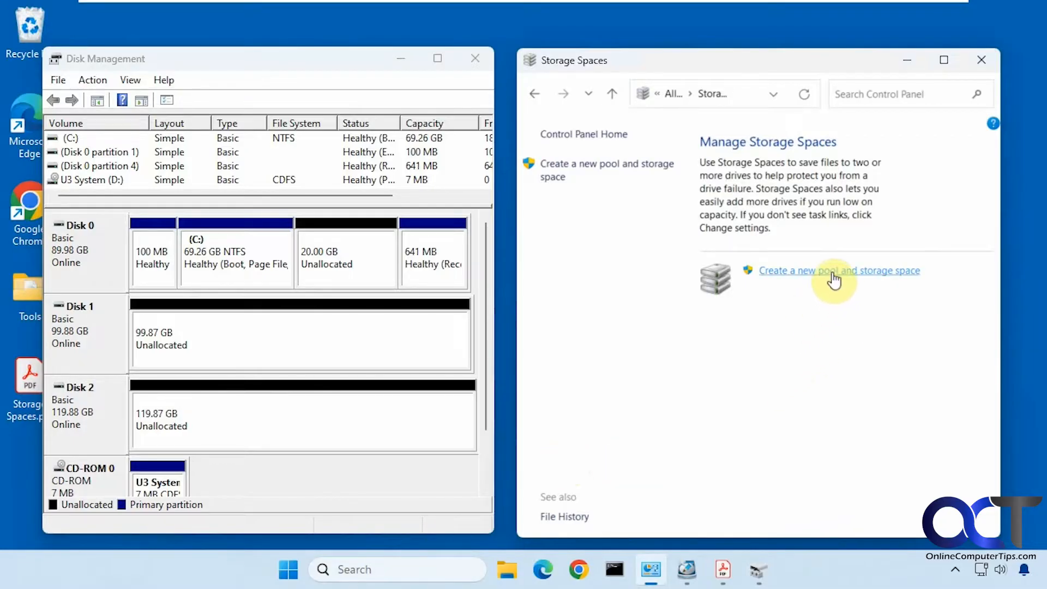
pyautogui.click(694, 448)
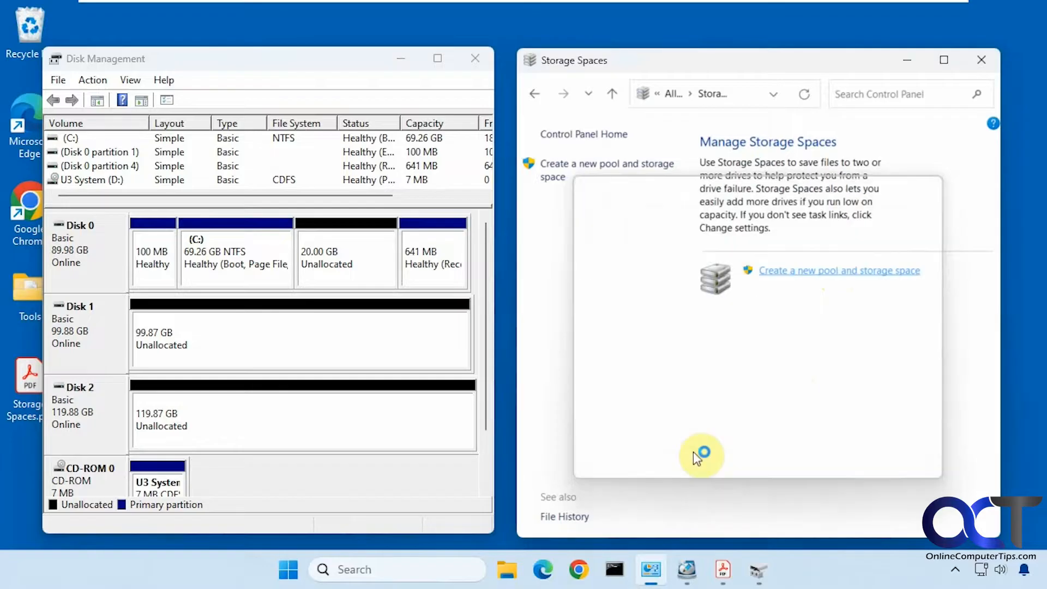
pyautogui.click(944, 61)
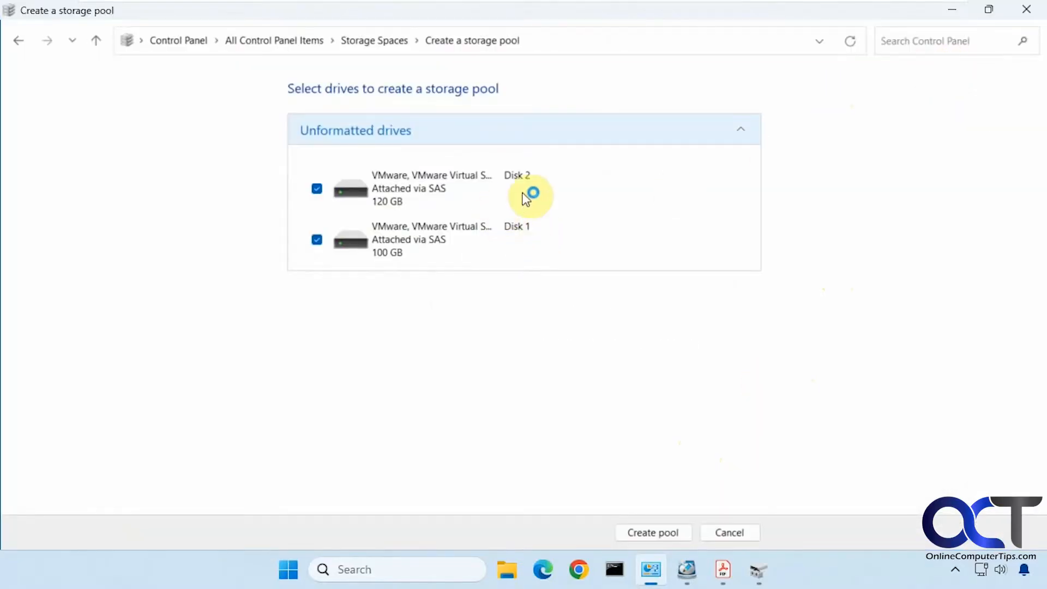
pyautogui.click(759, 573)
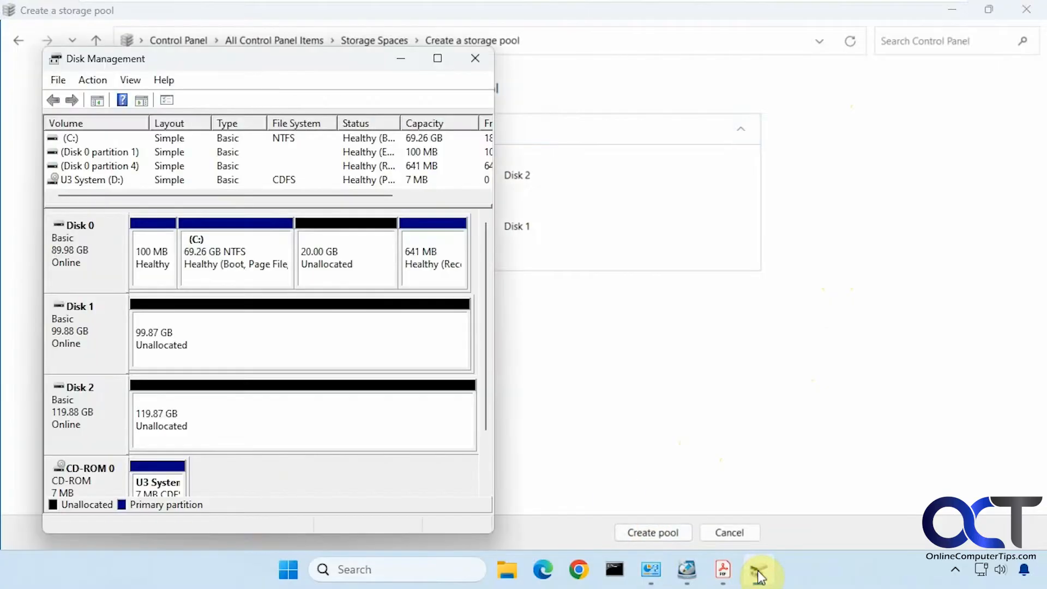
pyautogui.click(759, 573)
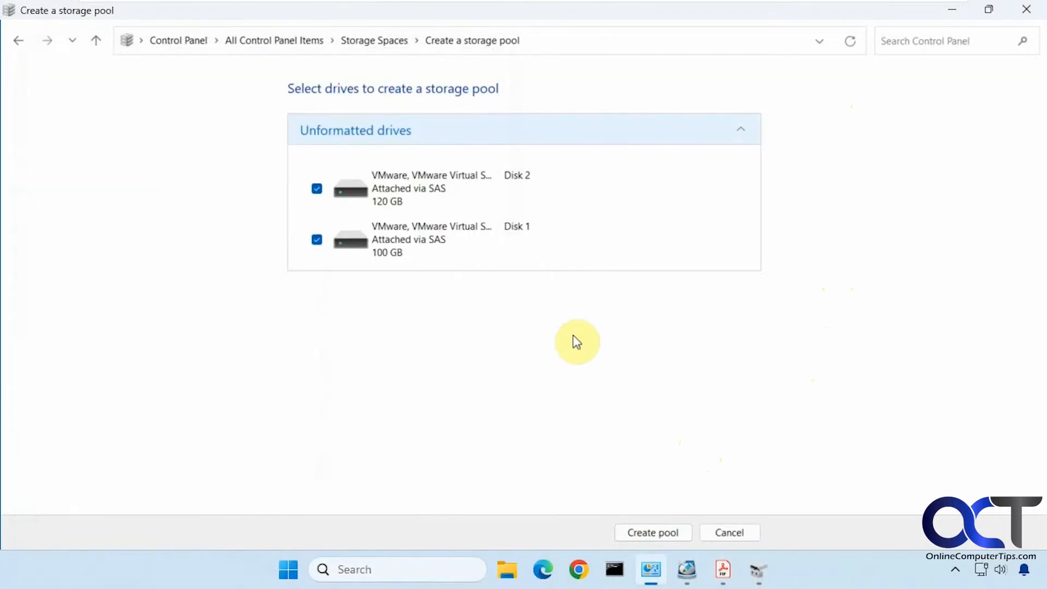
pyautogui.click(656, 535)
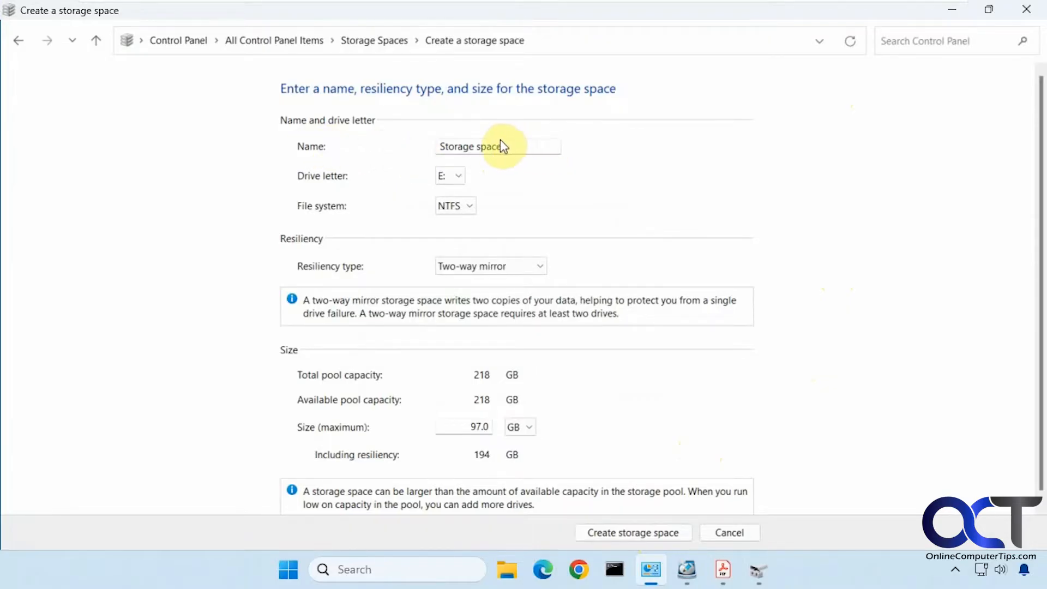
# Step: Name the new storage space Simple Space and keep drive letter E:
pyautogui.moveTo(511, 140); pyautogui.dragTo(410, 133)
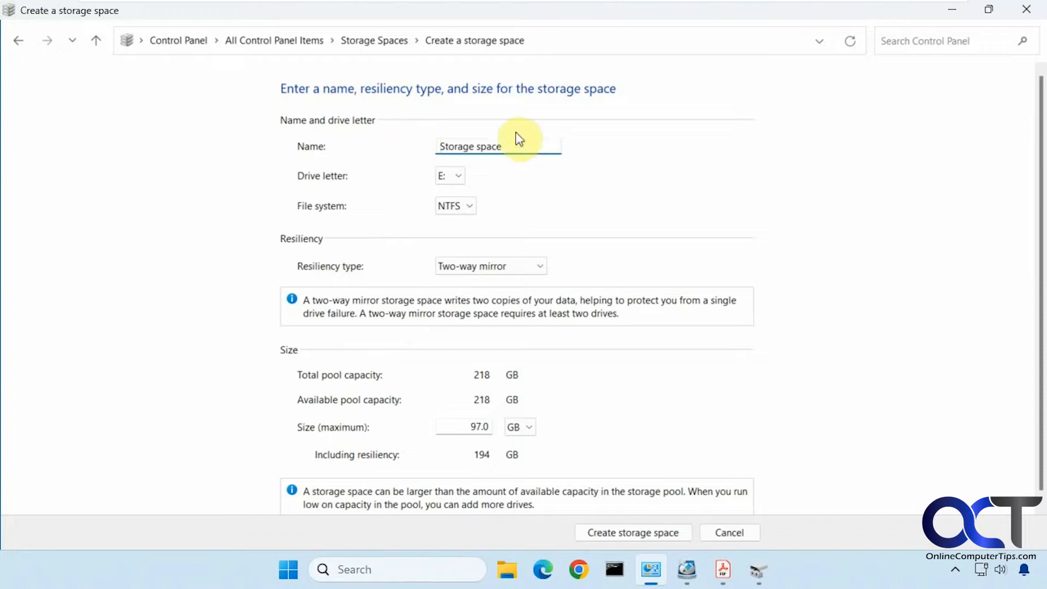
pyautogui.write('Simp')
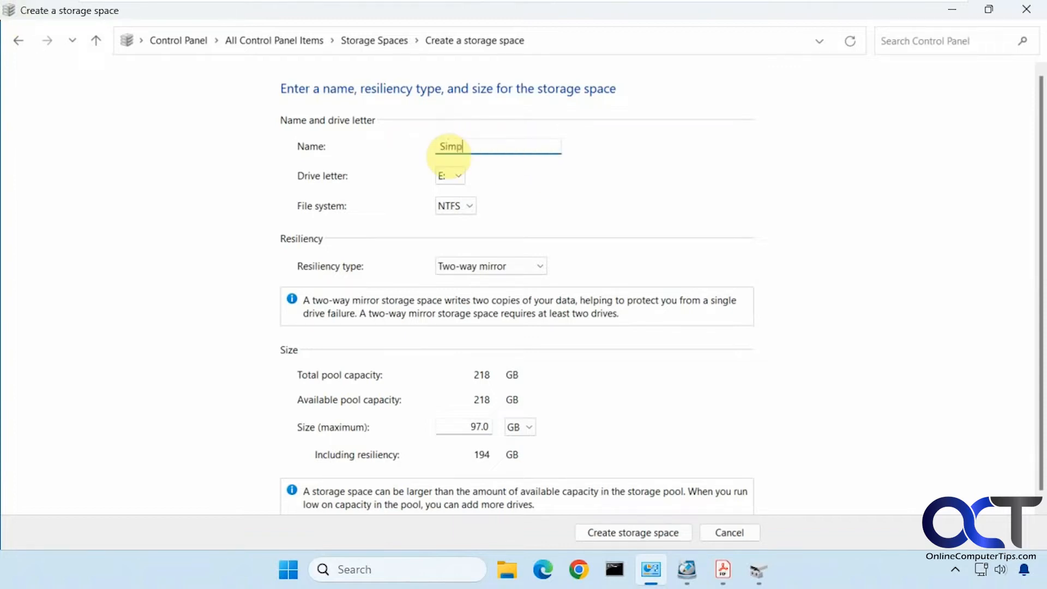
pyautogui.write('le Space')
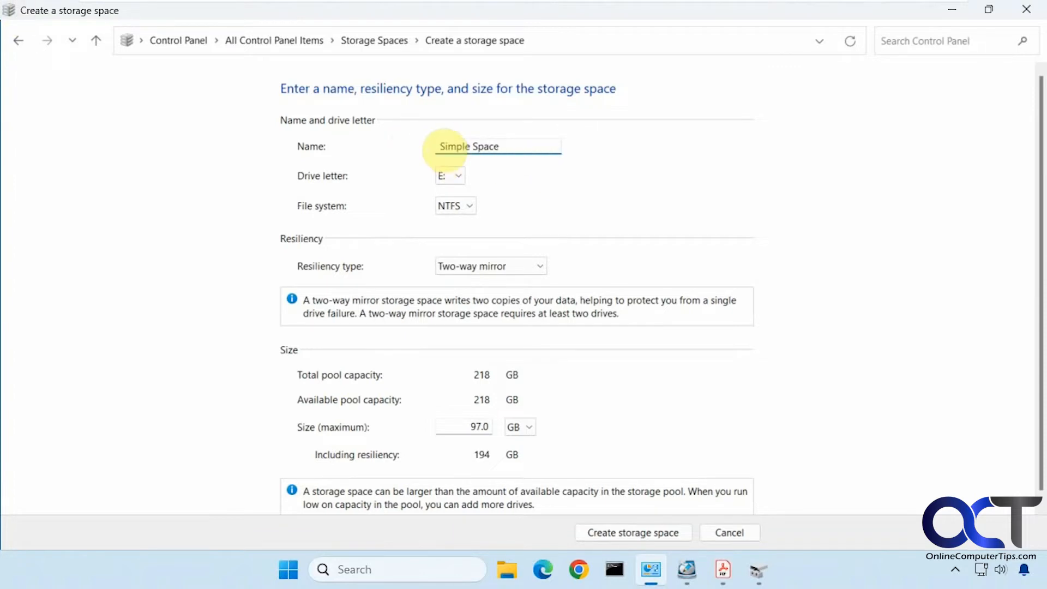
pyautogui.click(456, 178)
pyautogui.click(456, 178)
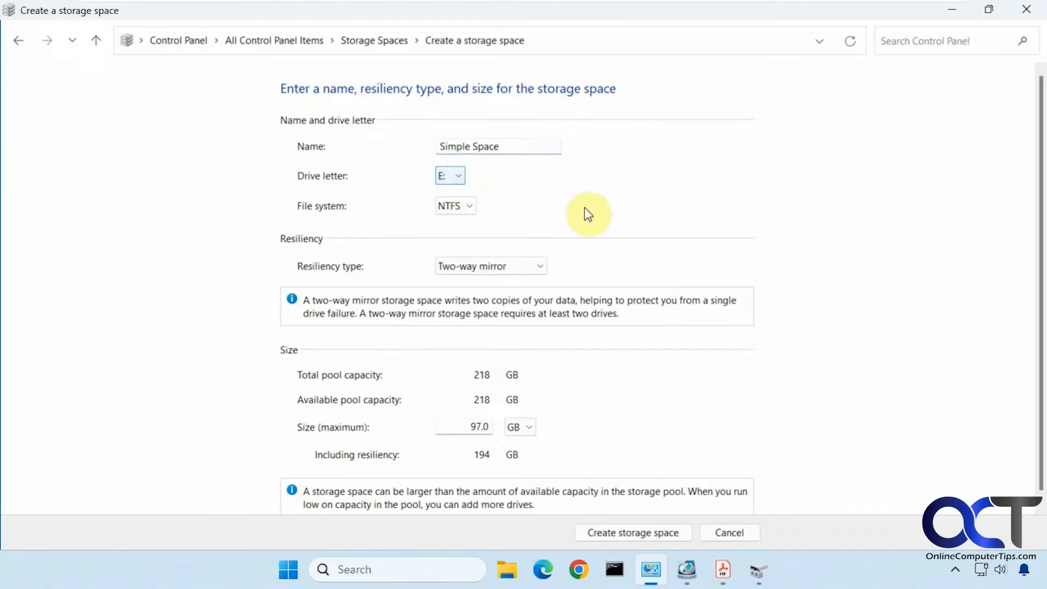
# Step: Set the resiliency type to Simple (no resiliency), check the disks in Disk Management, and create the storage space
pyautogui.click(542, 269)
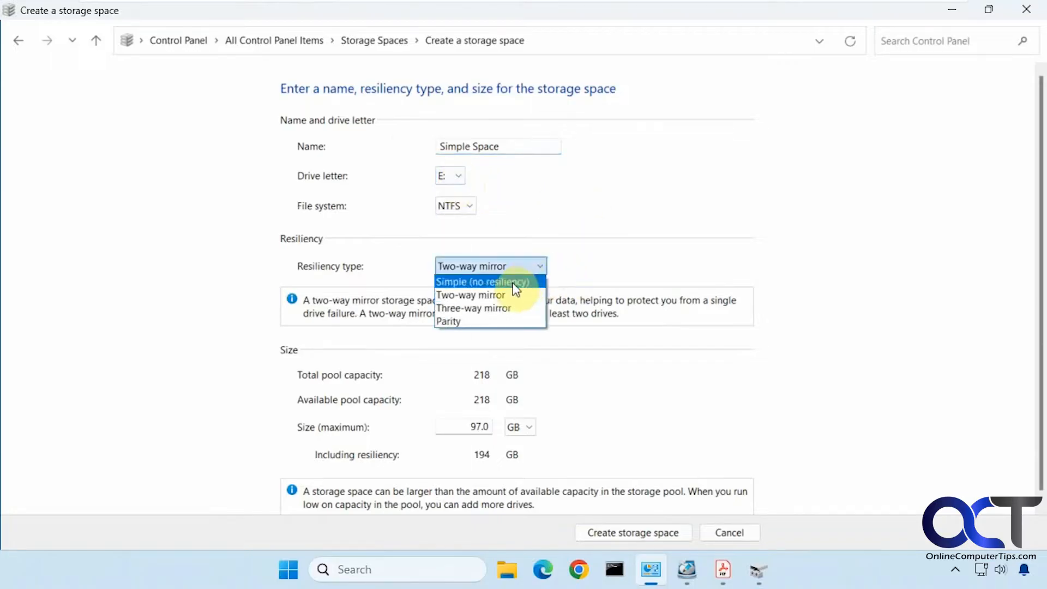
pyautogui.click(511, 282)
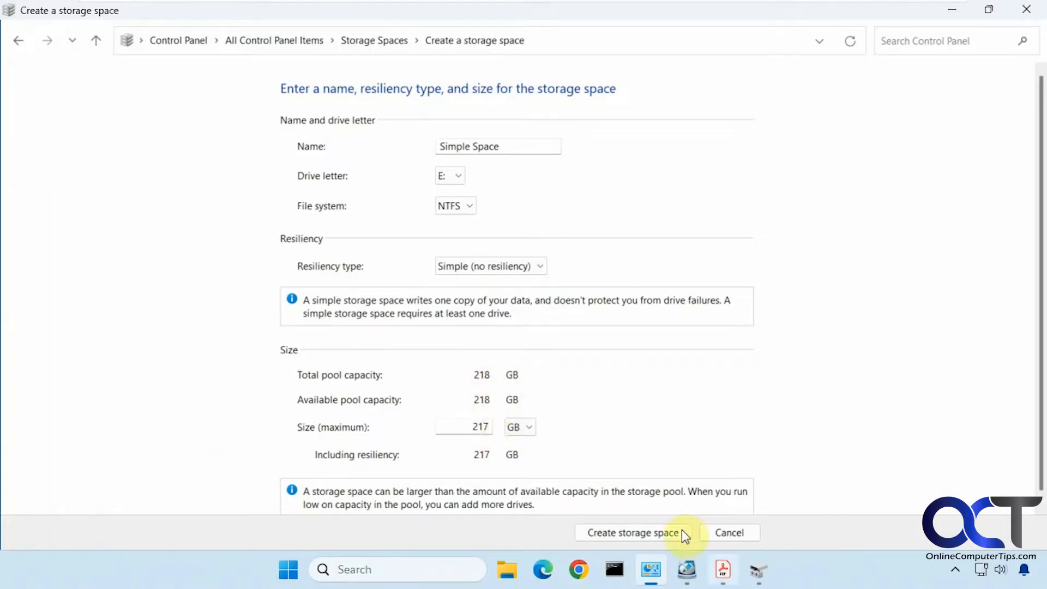
pyautogui.click(757, 571)
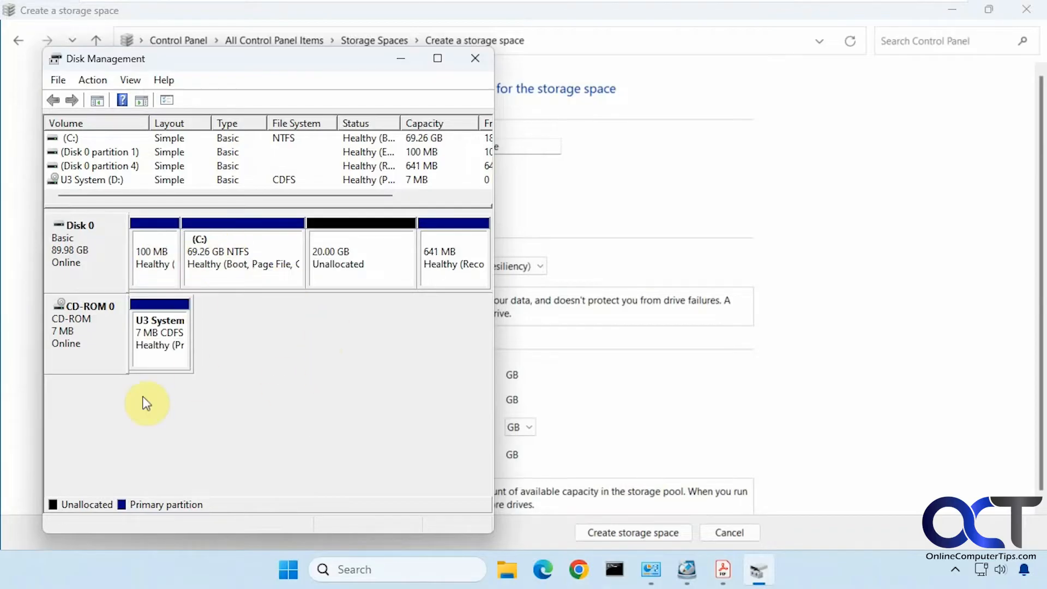
pyautogui.click(596, 417)
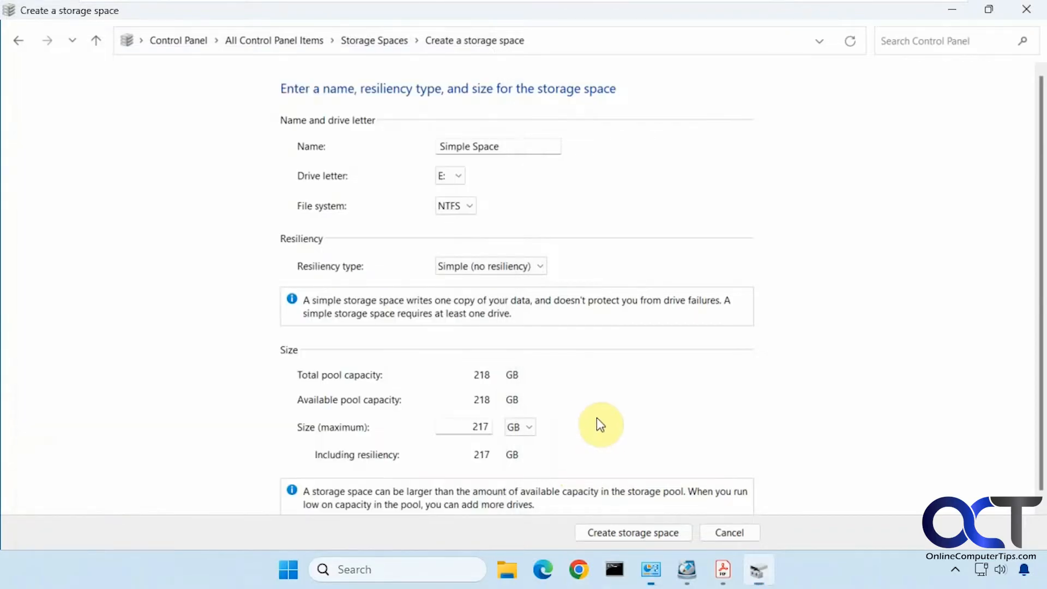
pyautogui.click(642, 531)
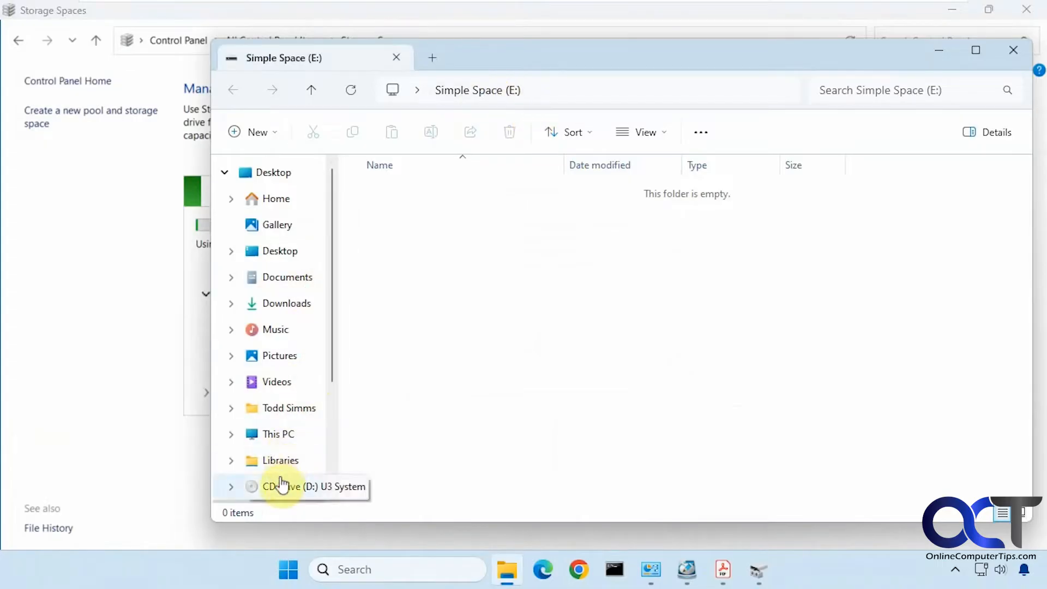
# Step: Examine how the new Simple Space drive is listed in This PC, Disk Management and NIUBI Partition Editor
pyautogui.click(280, 434)
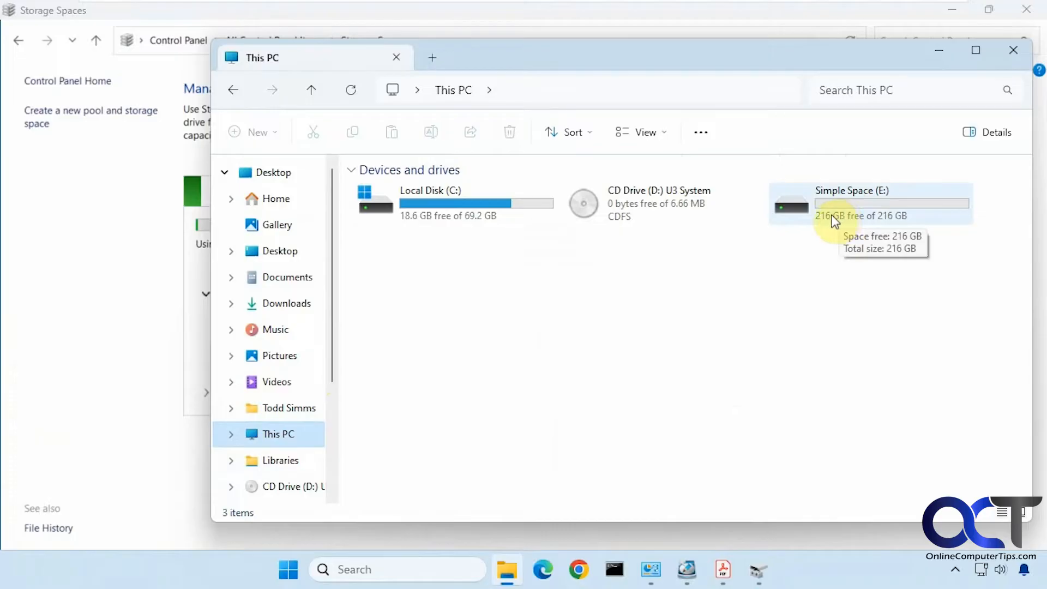
pyautogui.click(758, 569)
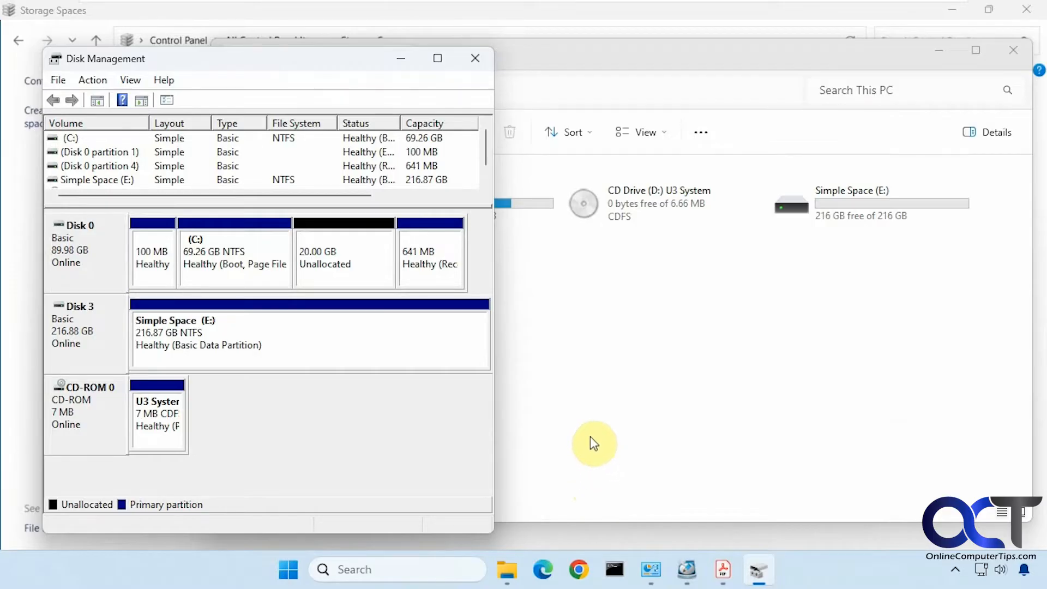
pyautogui.click(686, 578)
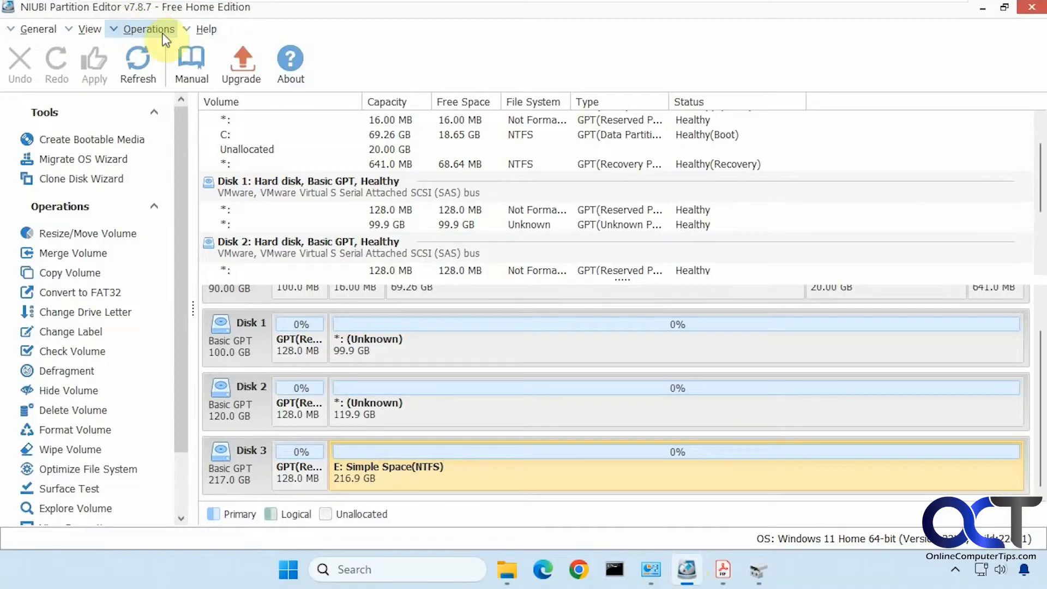
pyautogui.scroll(1, 421, 351)
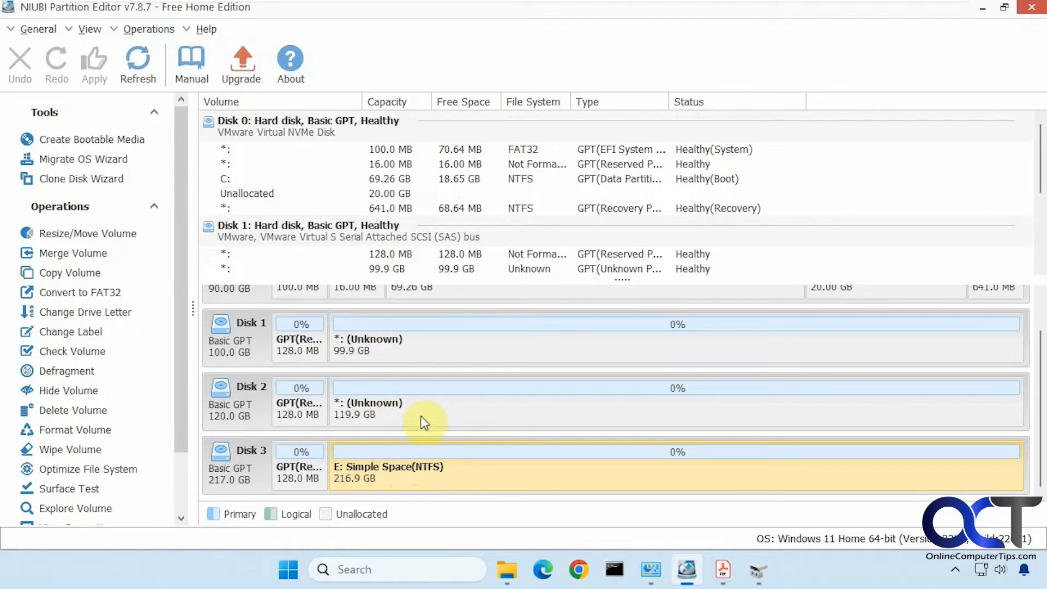
pyautogui.click(981, 10)
# Step: Create a new text document with the default name on the Simple Space (E:) drive and close File Explorer
pyautogui.click(583, 314)
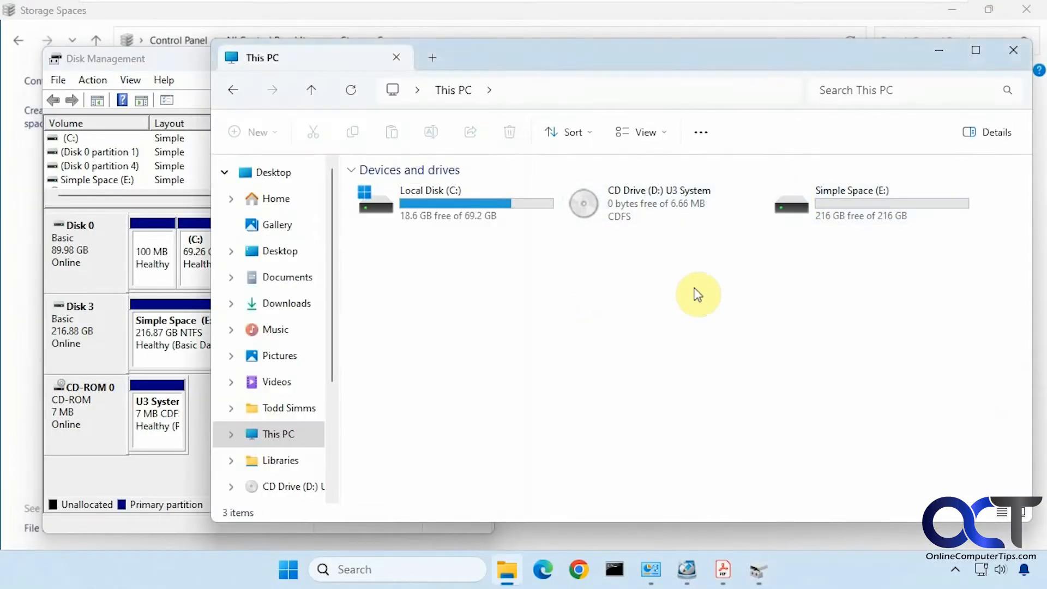
pyautogui.doubleClick(863, 214)
pyautogui.rightClick(558, 279)
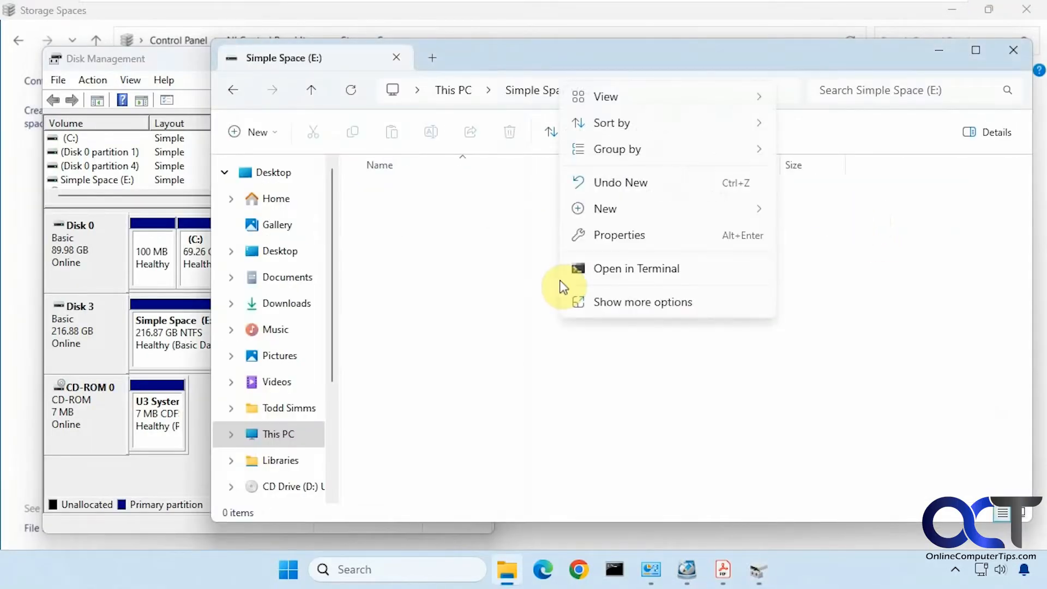
pyautogui.moveTo(623, 209)
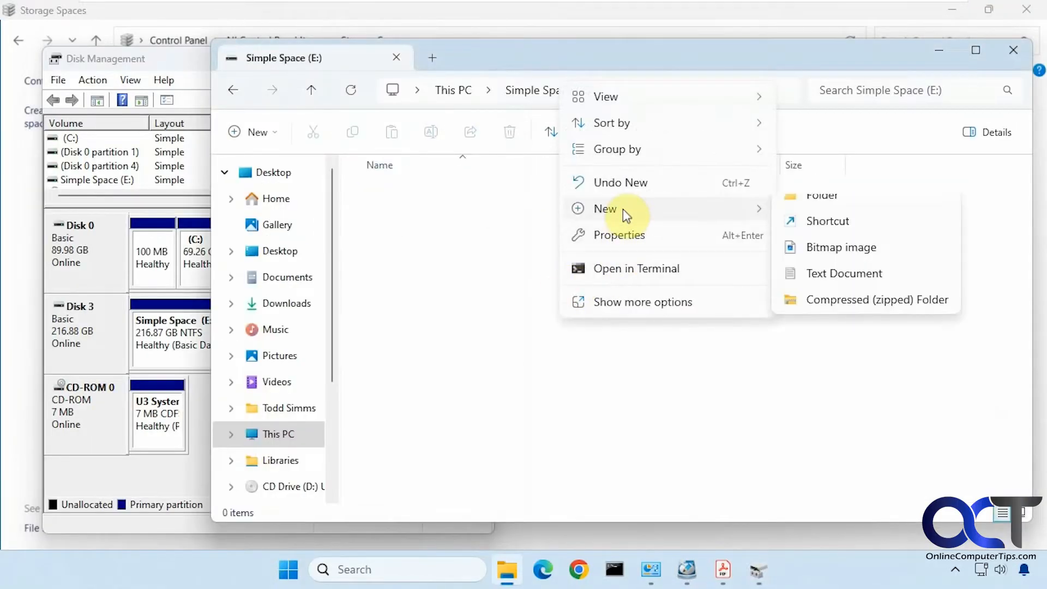
pyautogui.click(809, 289)
pyautogui.click(661, 297)
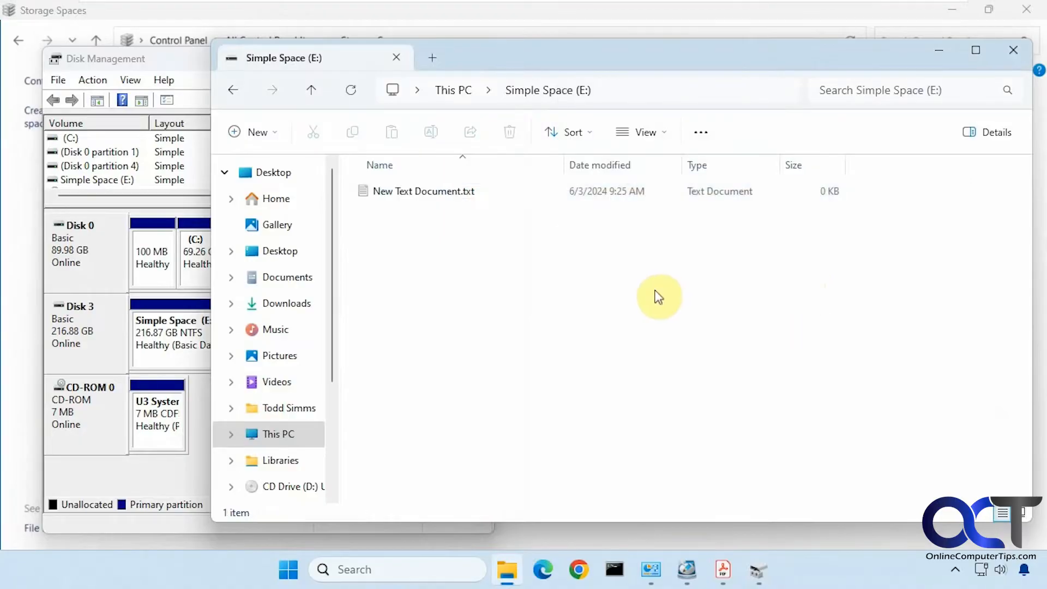
pyautogui.click(1013, 50)
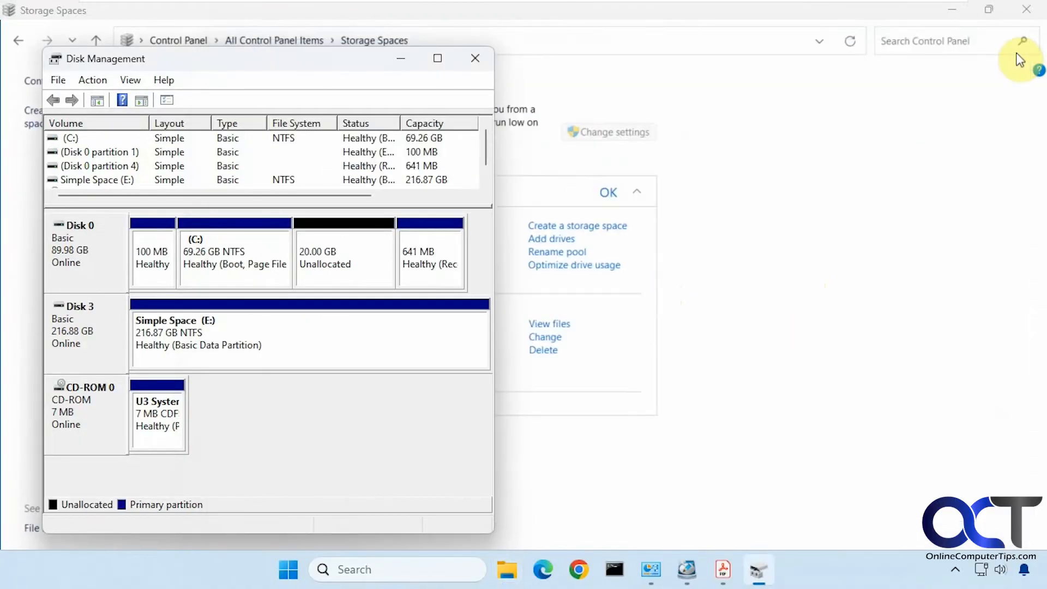
# Step: In Storage Spaces, expand the pool's physical drives and rename the drive providing 99.7 GB to Seagate
pyautogui.click(817, 280)
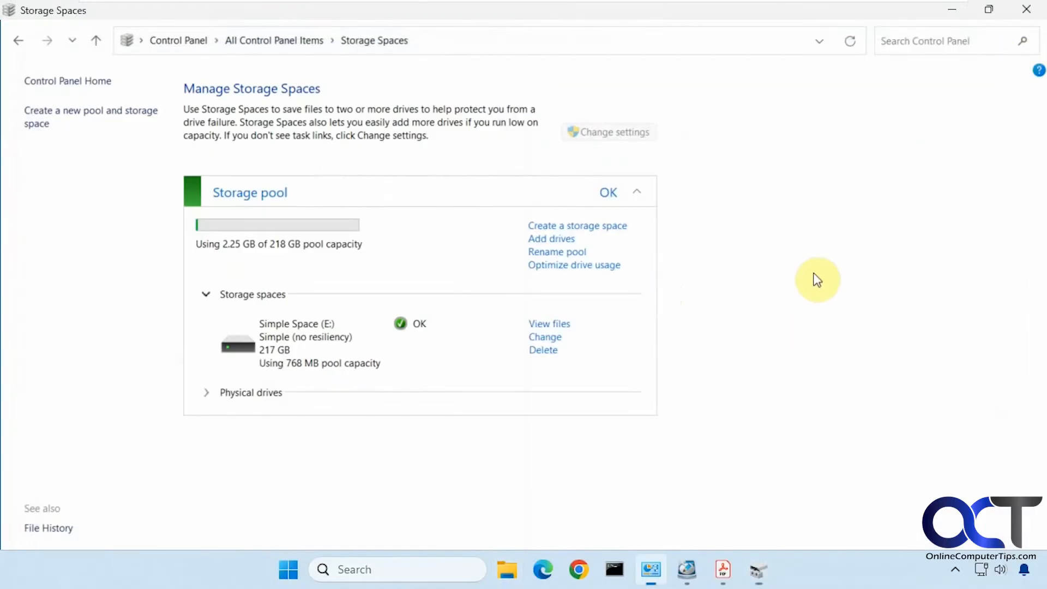
pyautogui.click(205, 393)
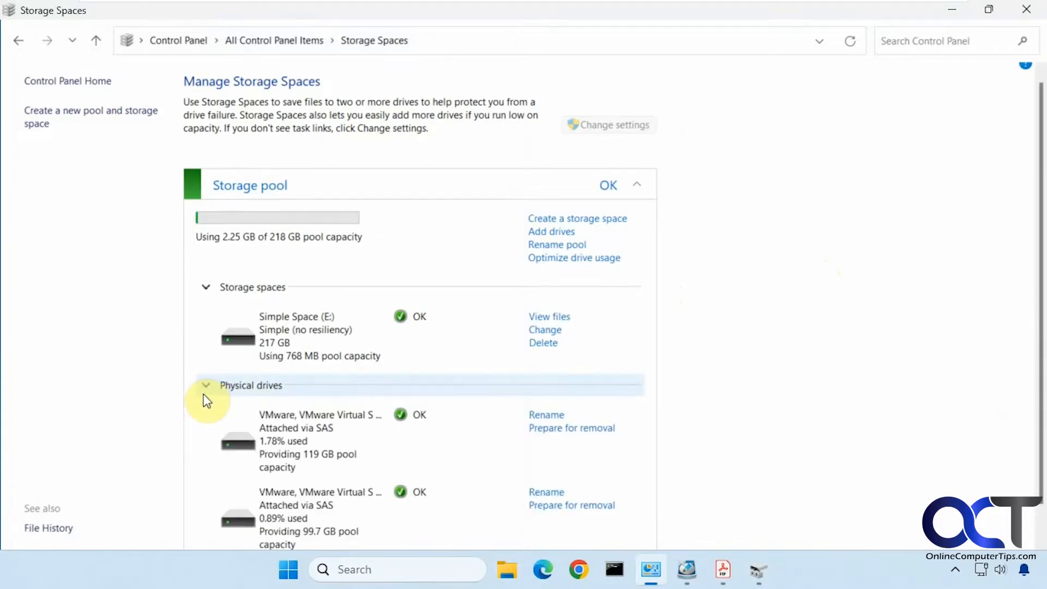
pyautogui.scroll(-1, 386, 462)
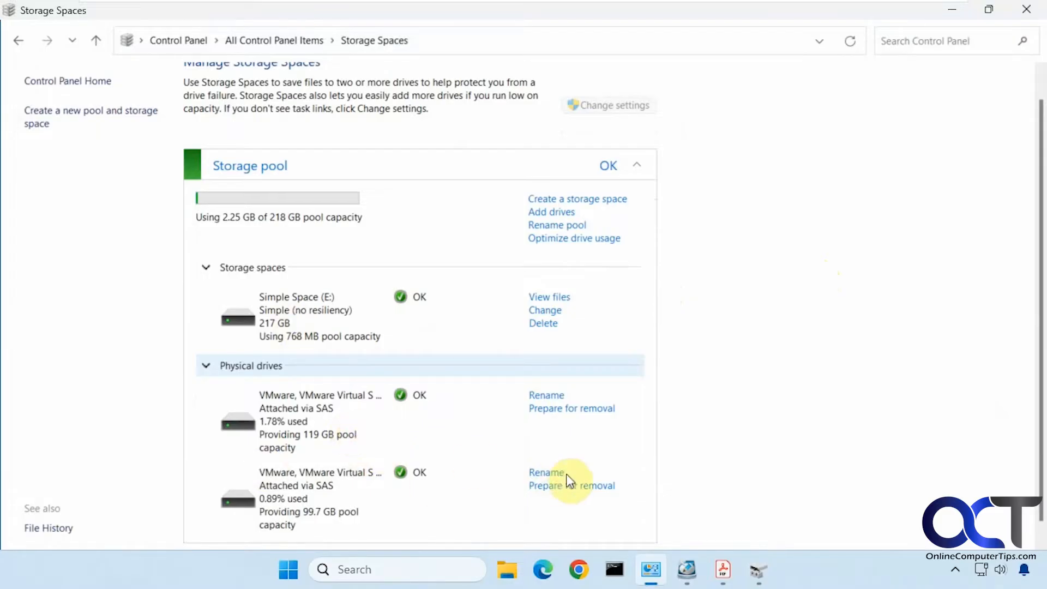
pyautogui.click(551, 475)
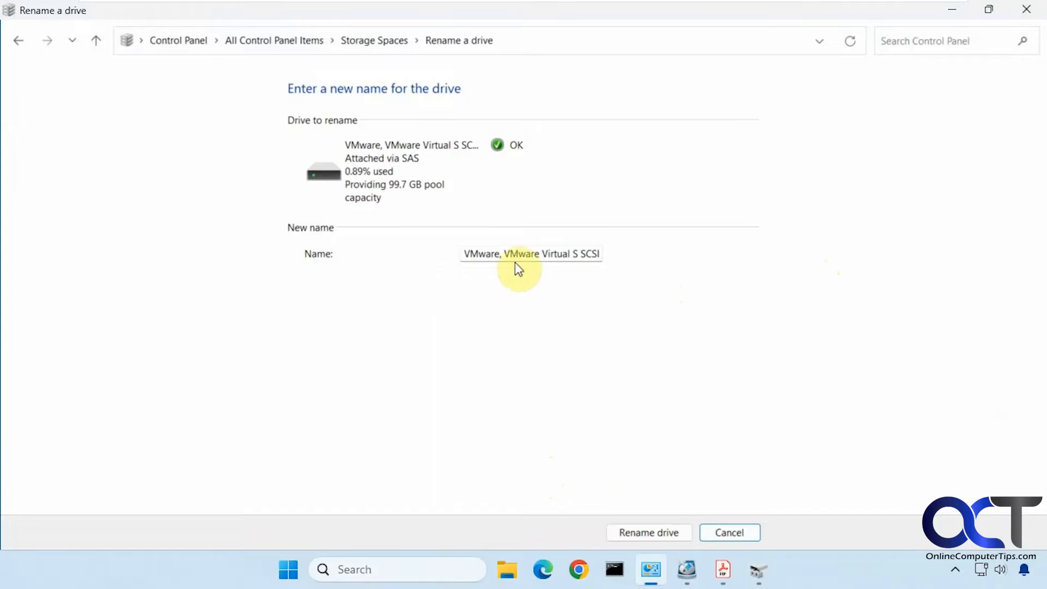
pyautogui.click(540, 254)
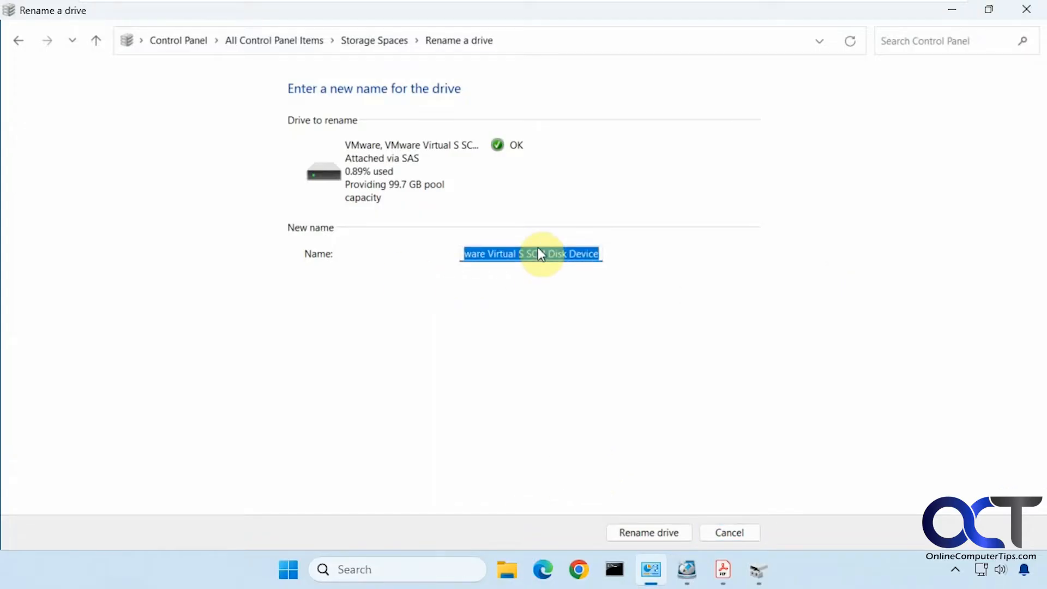
pyautogui.write('Seagate')
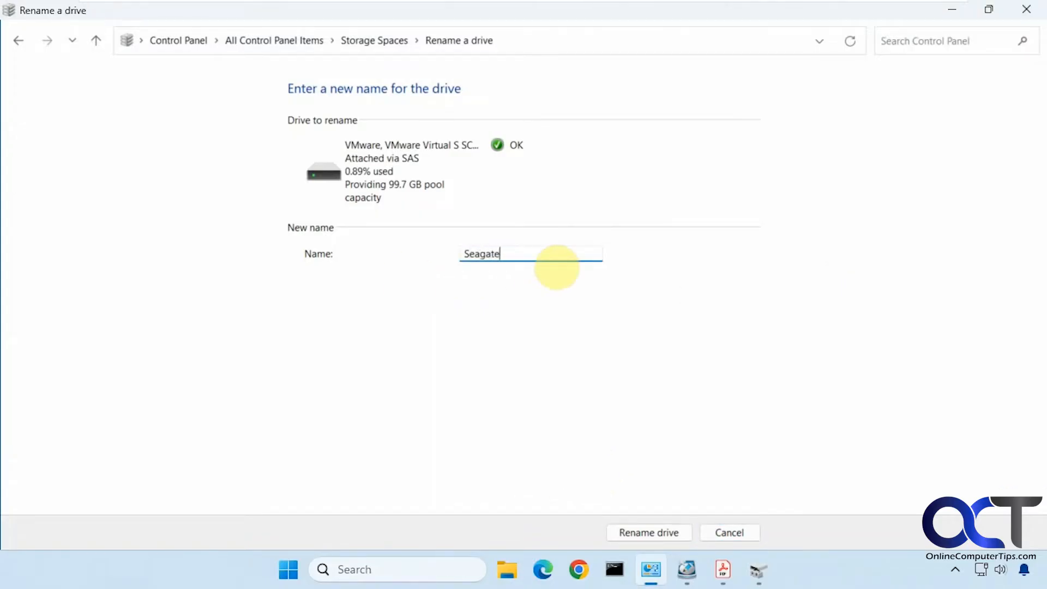
pyautogui.click(674, 537)
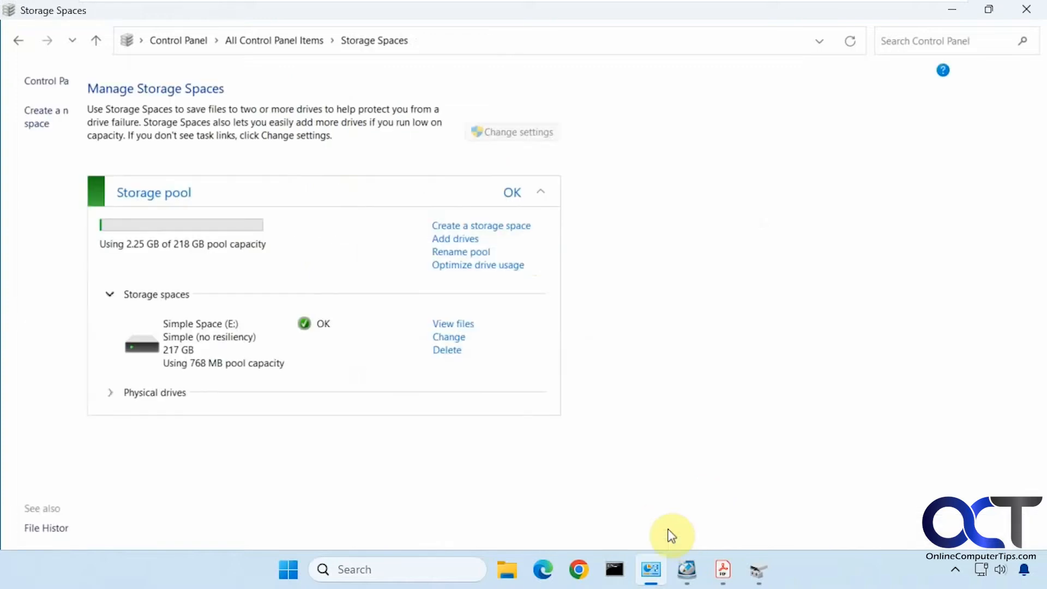
# Step: Expand the pool's physical drives and rename the drive providing 119 GB to WD
pyautogui.click(270, 399)
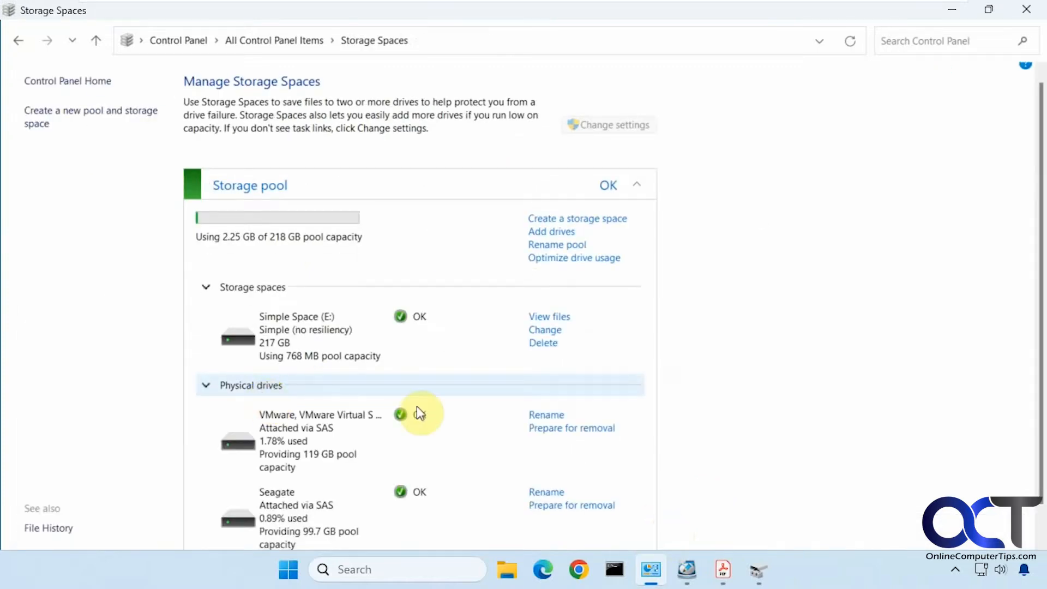
pyautogui.click(544, 416)
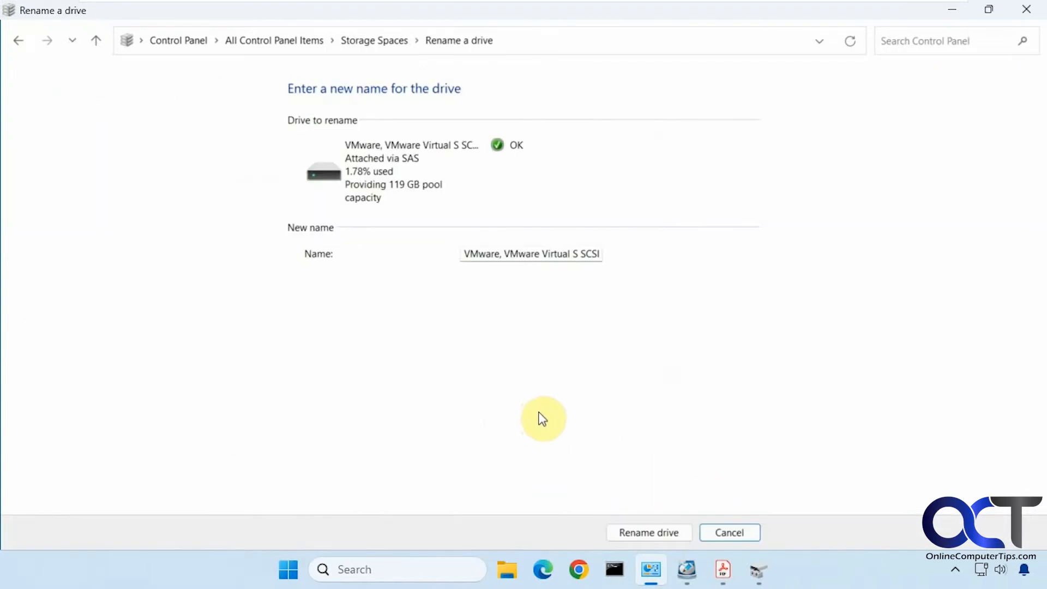
pyautogui.tripleClick(502, 256)
pyautogui.write('WD')
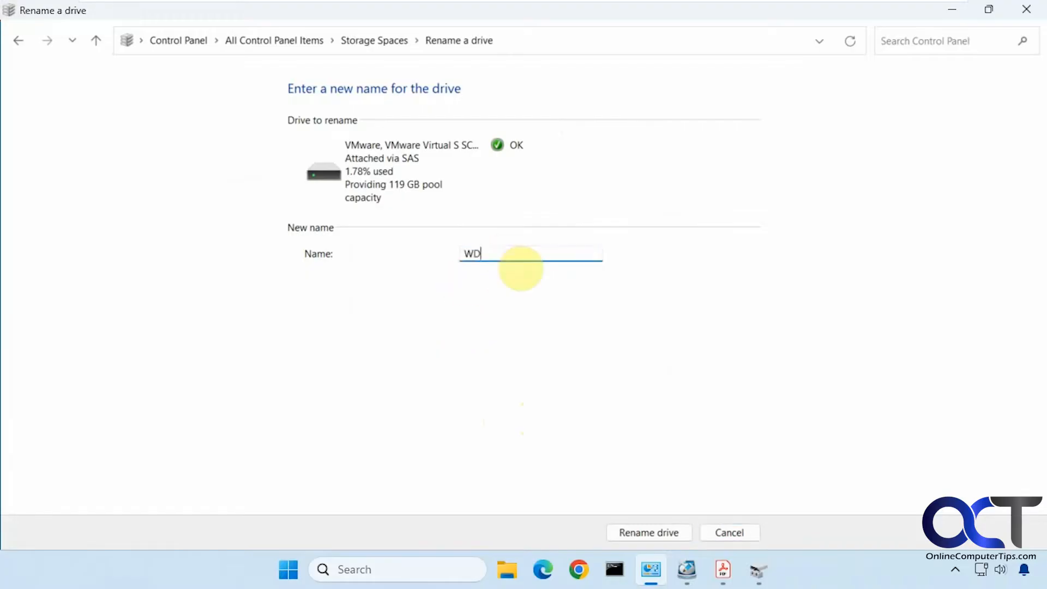
pyautogui.click(639, 529)
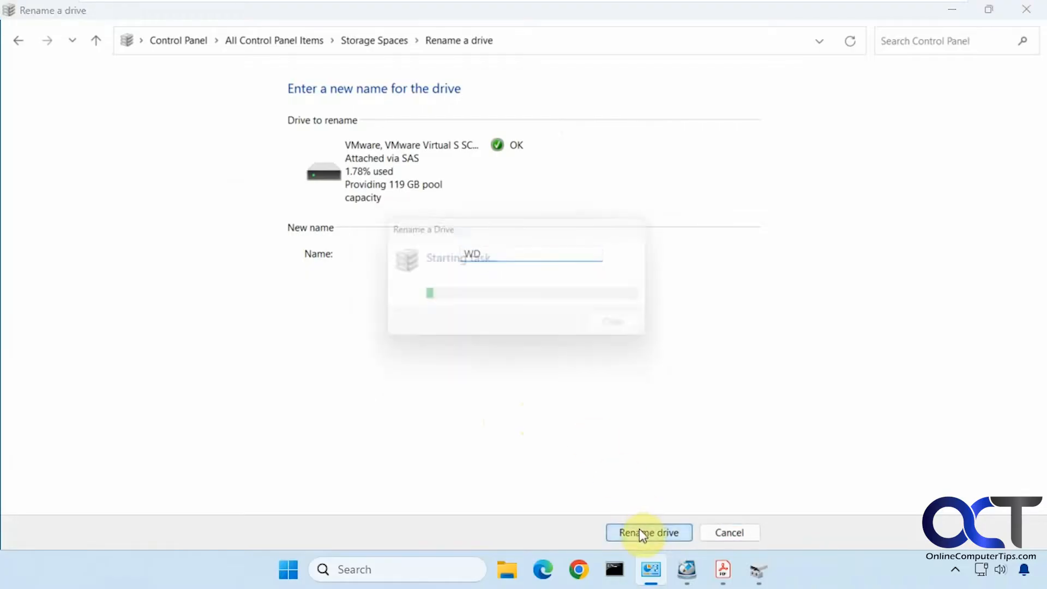
# Step: Expand the physical drives again and prepare the Seagate drive for removal from the pool
pyautogui.click(207, 396)
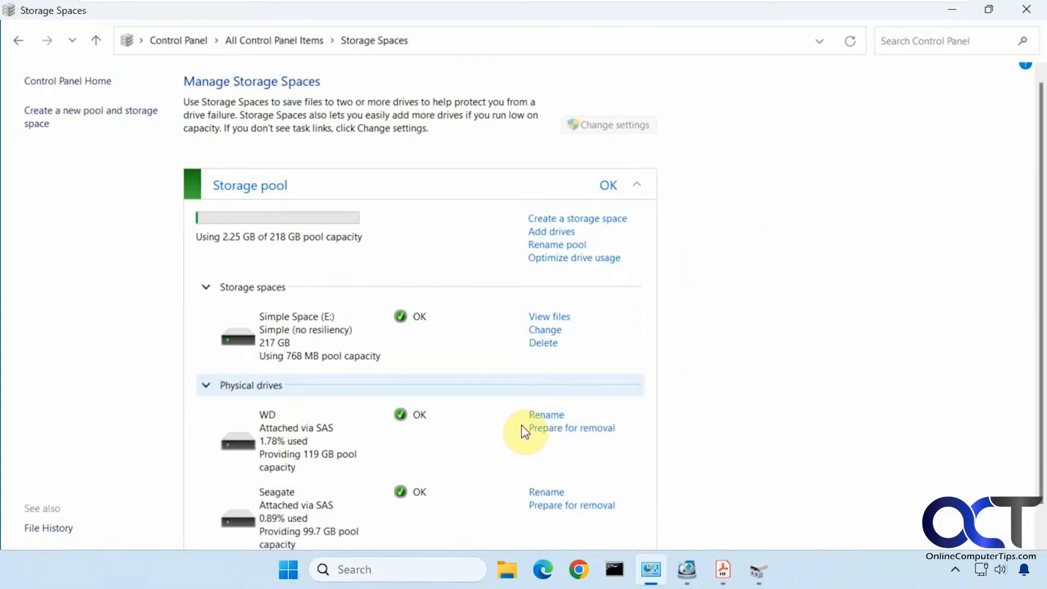
pyautogui.scroll(-1, 524, 431)
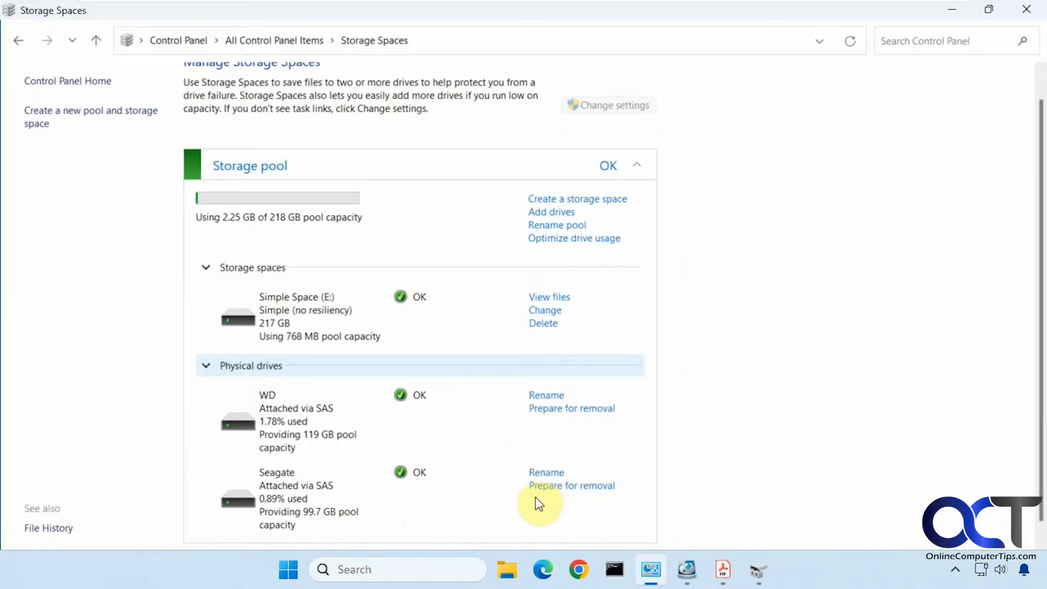
pyautogui.click(551, 486)
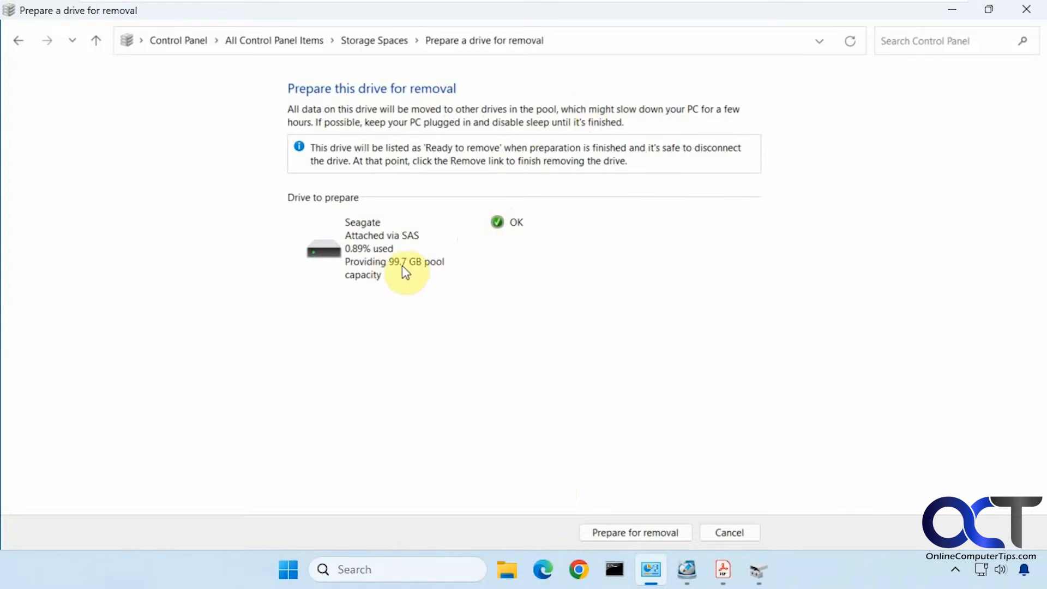
pyautogui.click(643, 533)
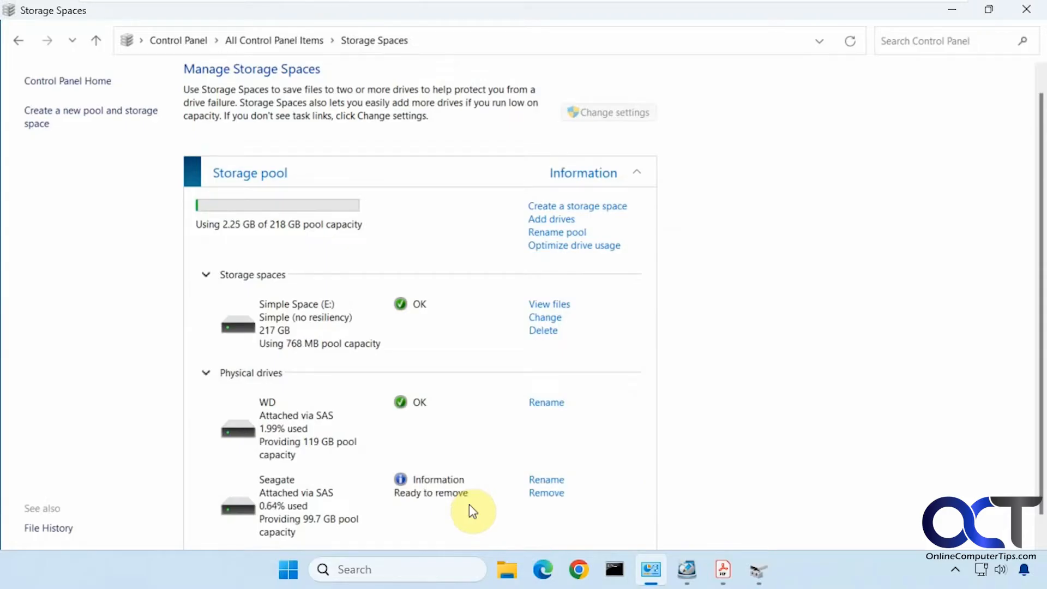
# Step: Remove the Seagate drive from the storage pool and expand the list of physical drives
pyautogui.click(546, 493)
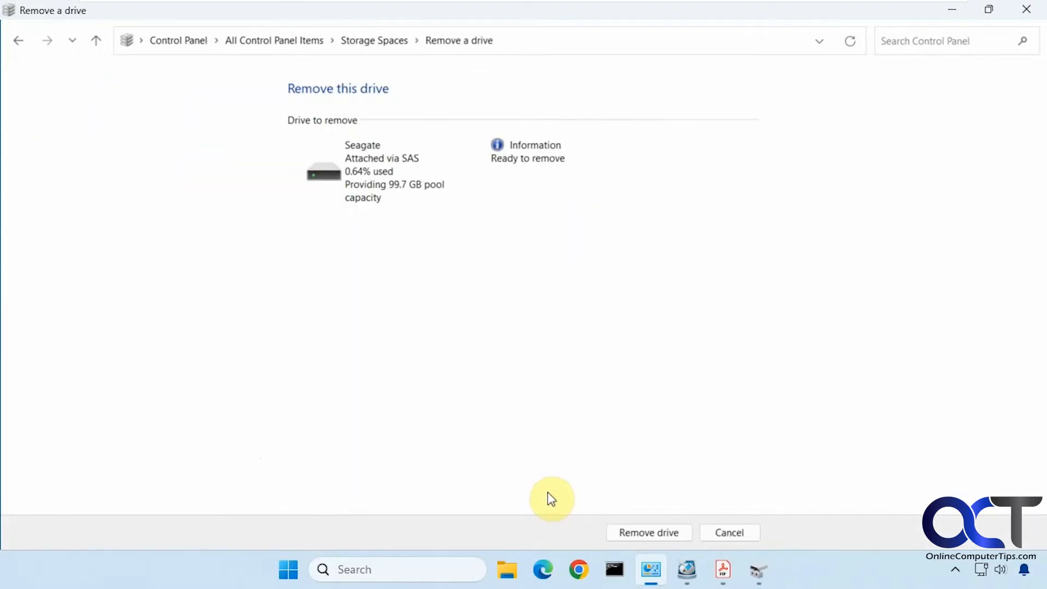
pyautogui.click(653, 537)
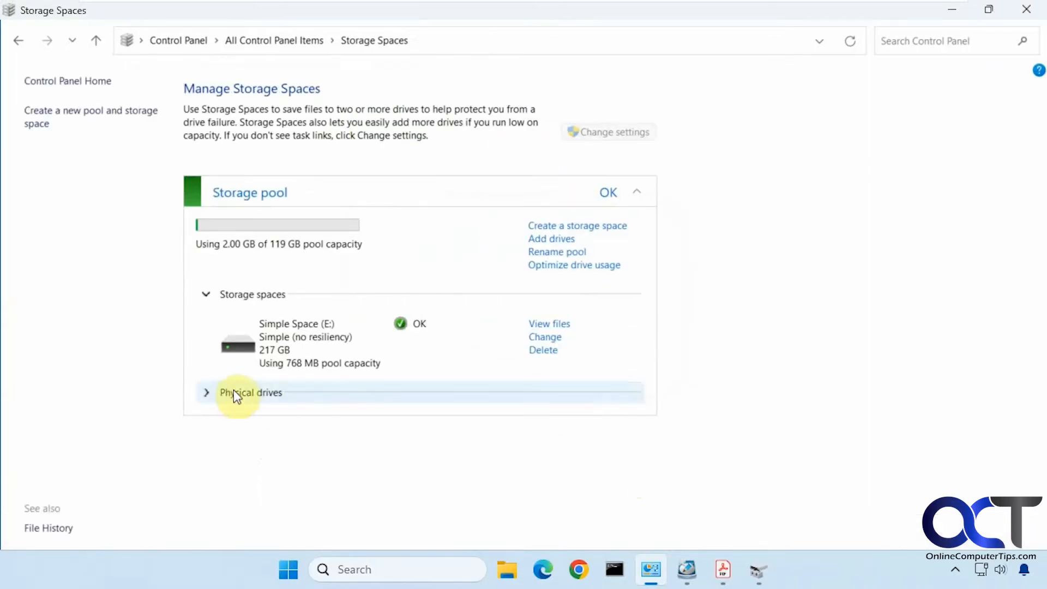
pyautogui.click(207, 391)
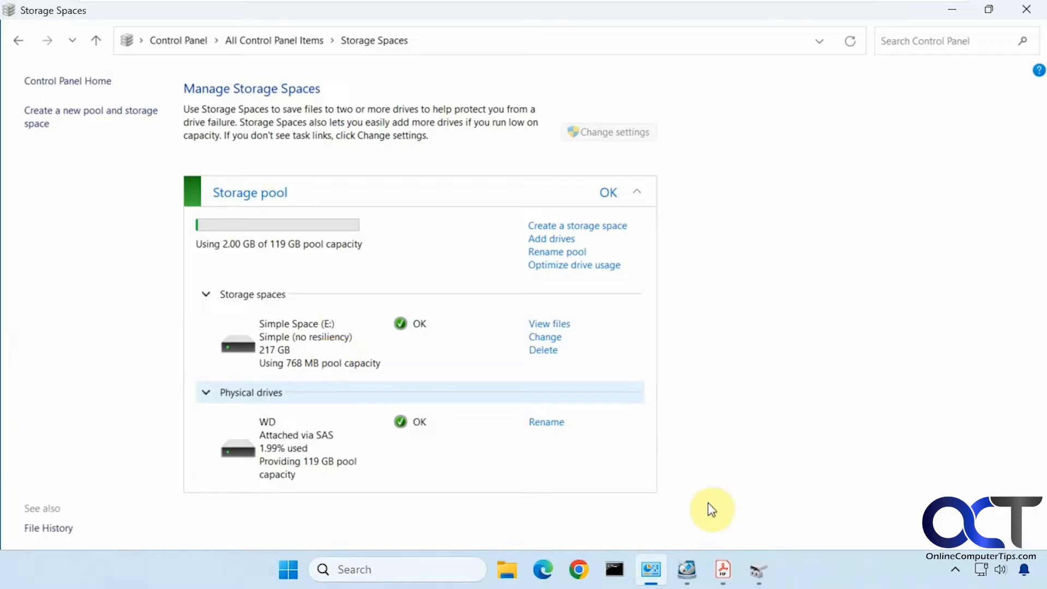
# Step: Check the capacity and contents of the Simple Space (E:) drive in File Explorer, and close the window
pyautogui.click(511, 568)
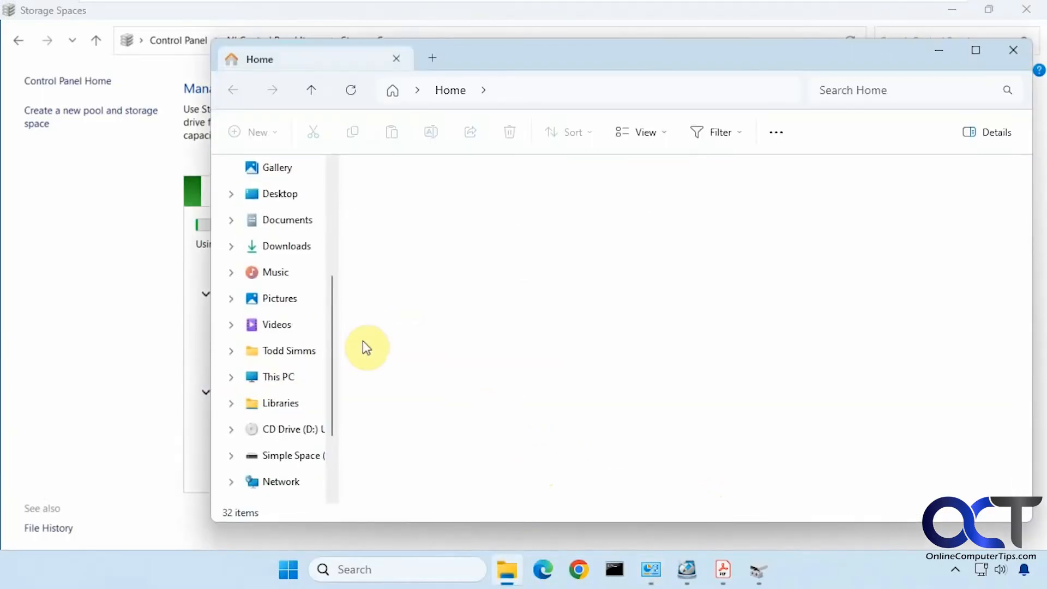
pyautogui.scroll(-2, 292, 415)
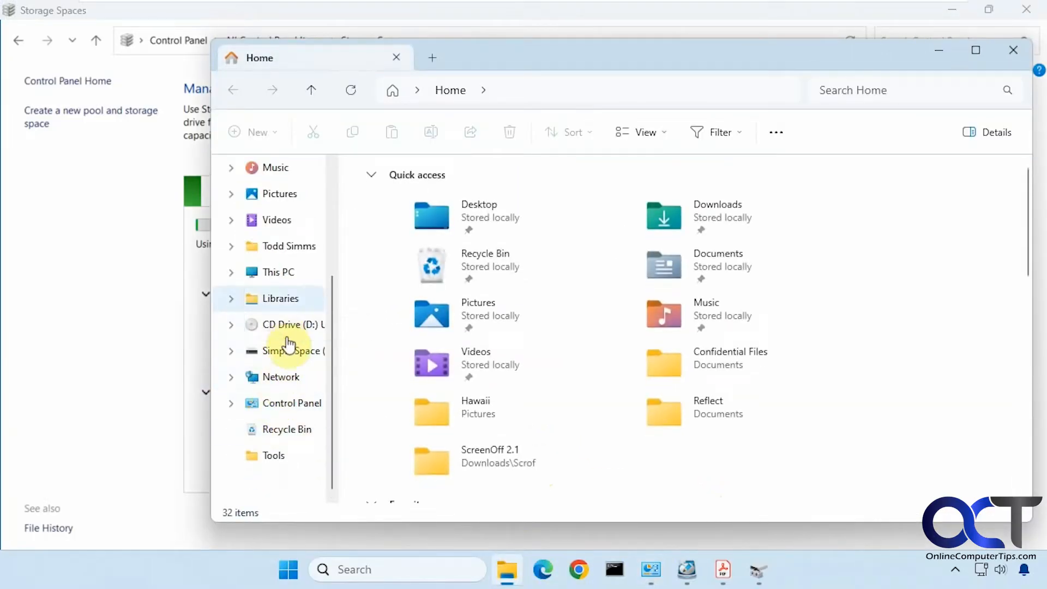
pyautogui.click(281, 276)
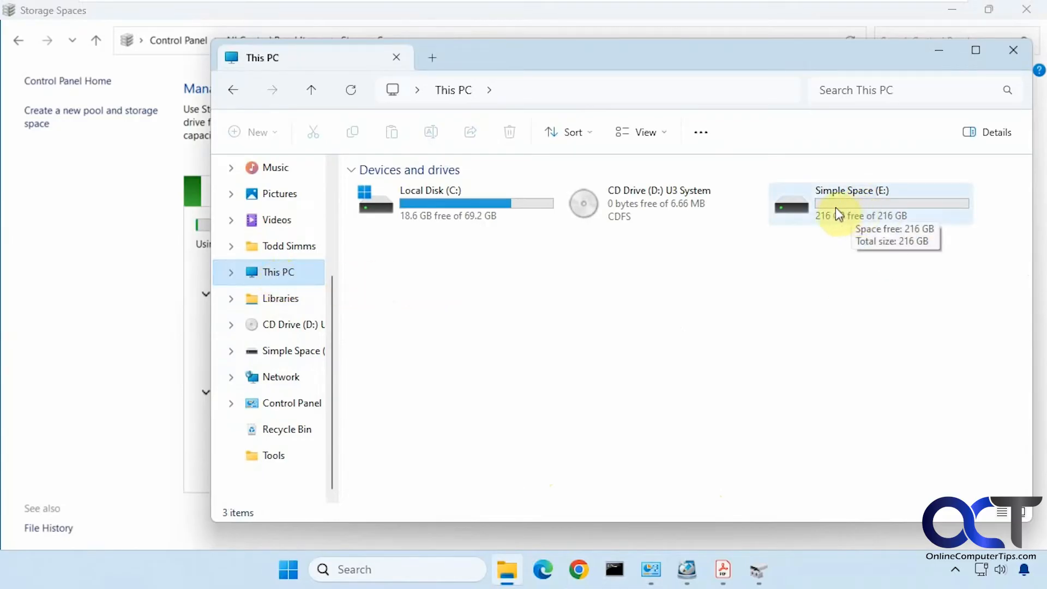
pyautogui.doubleClick(839, 228)
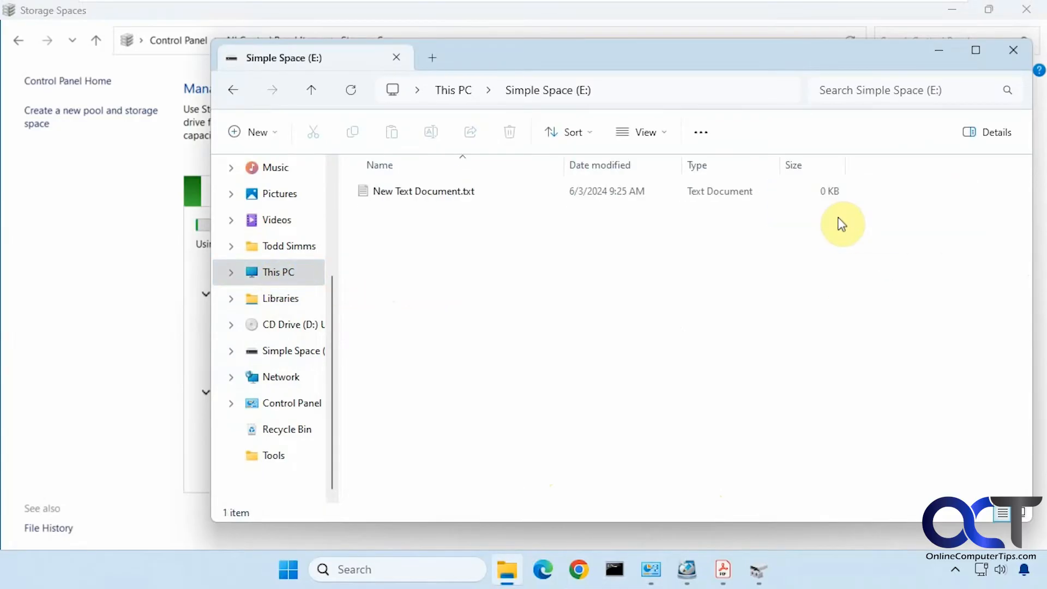
pyautogui.click(1013, 51)
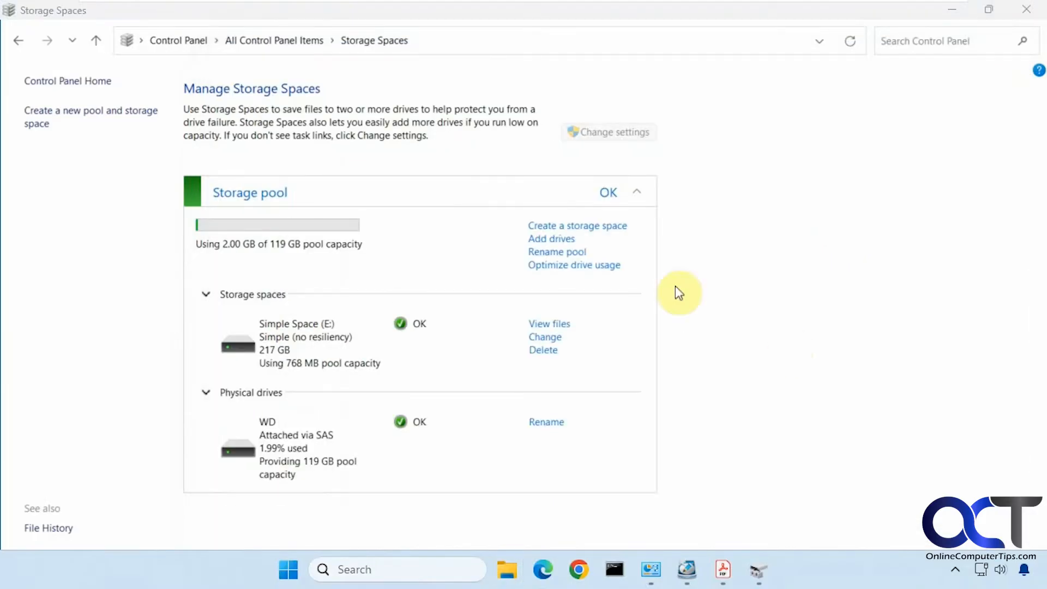
# Step: Add the 100 GB unformatted drive to the pool with drive usage optimization enabled, and expand the physical drives
pyautogui.click(566, 241)
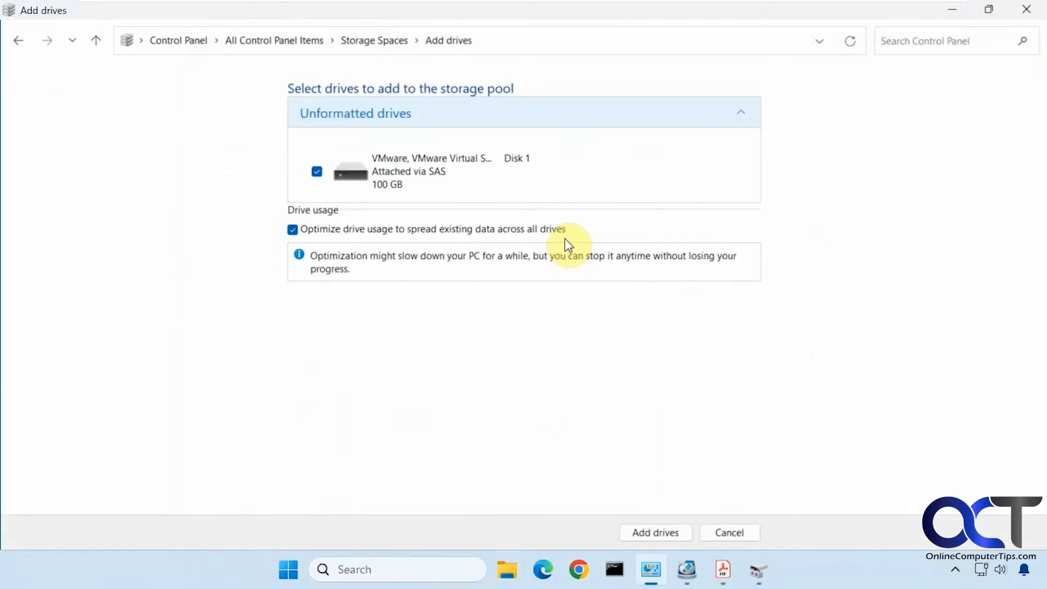
pyautogui.click(667, 531)
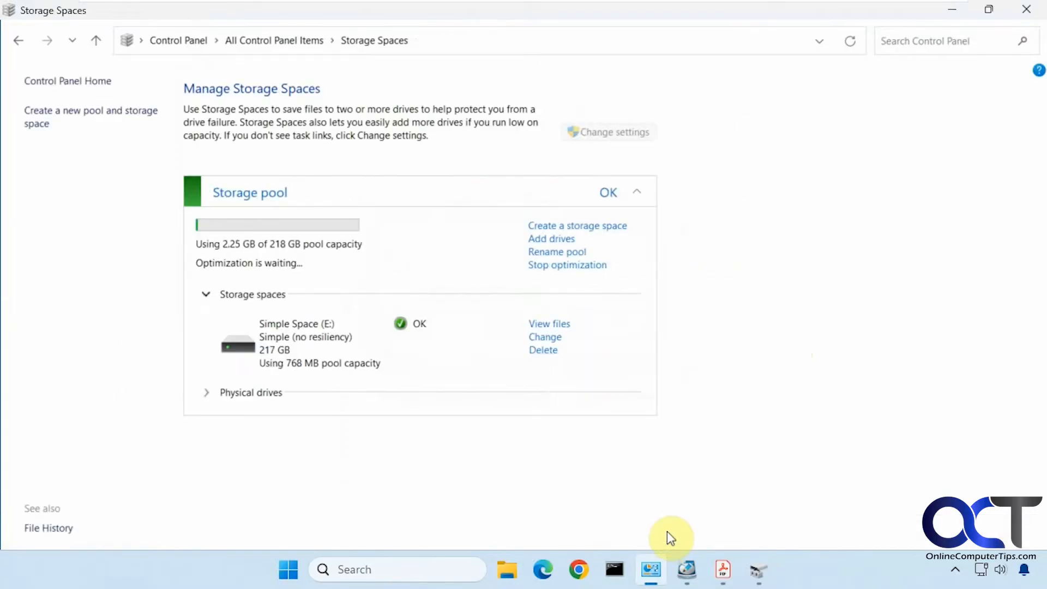
pyautogui.click(207, 393)
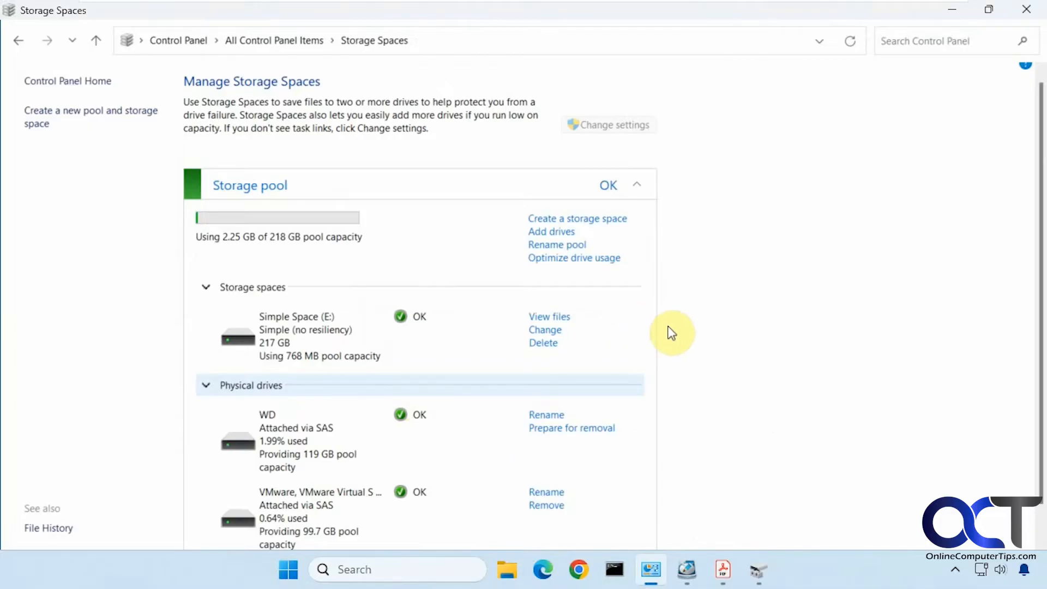
# Step: Delete the Simple Space (E:) storage space from the pool and expand the physical drives
pyautogui.click(545, 348)
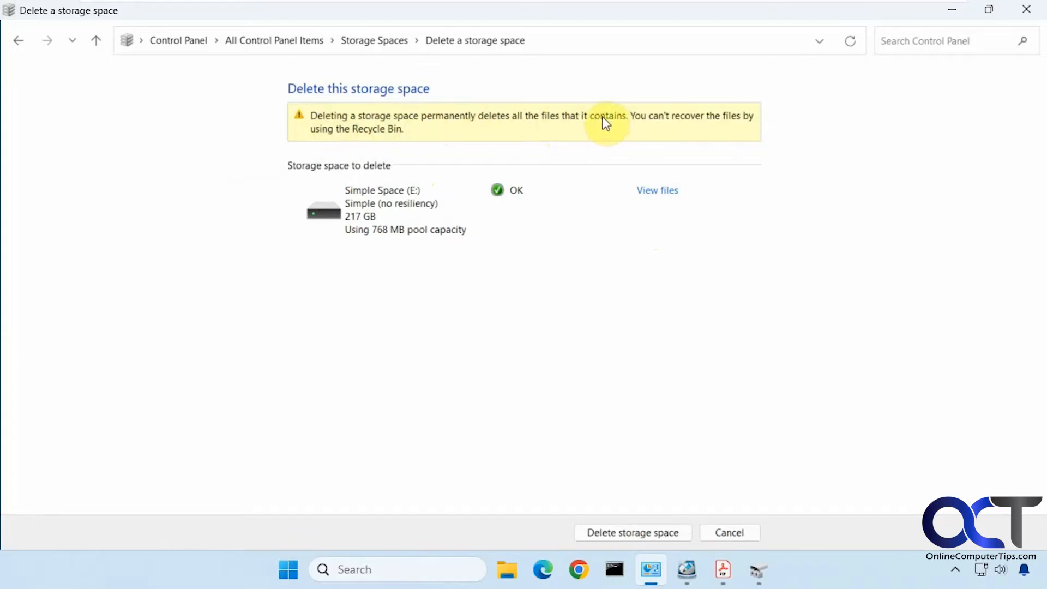
pyautogui.click(642, 523)
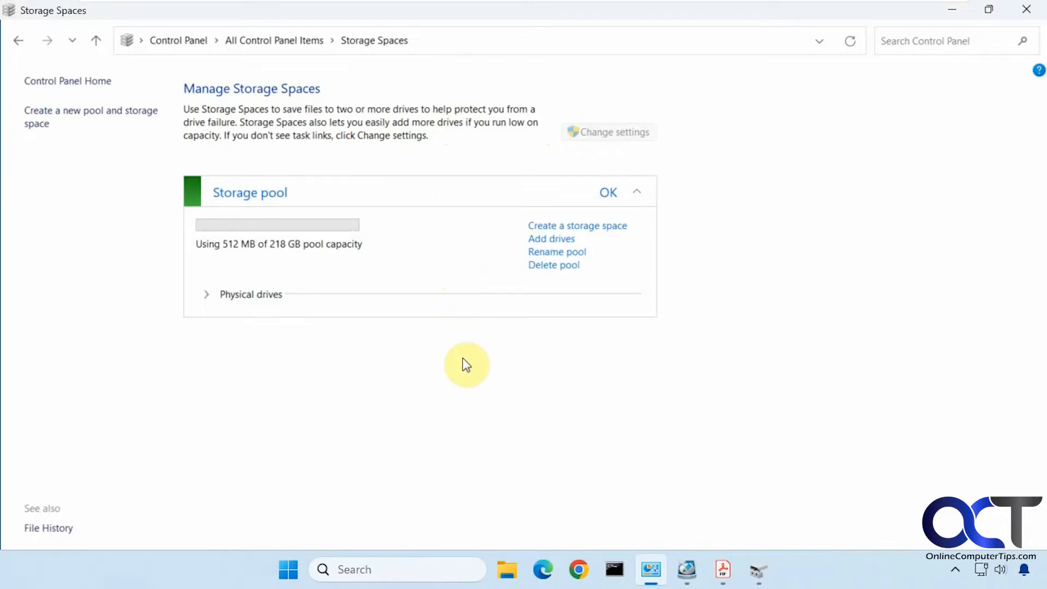
pyautogui.click(203, 297)
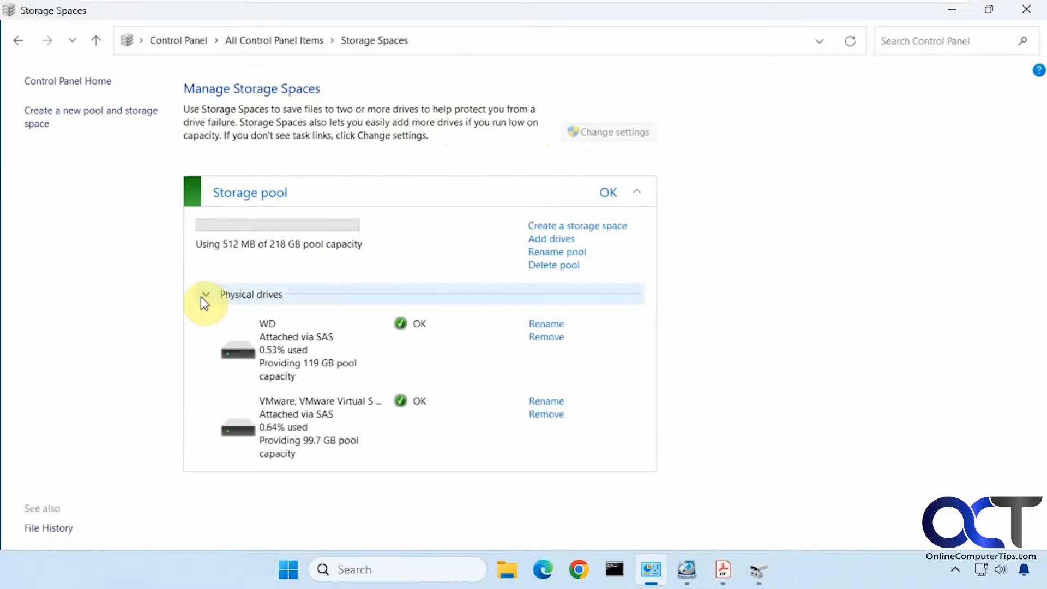
# Step: Rename the pool drive providing 99.7 GB to Seagate and expand the physical drives again
pyautogui.click(549, 403)
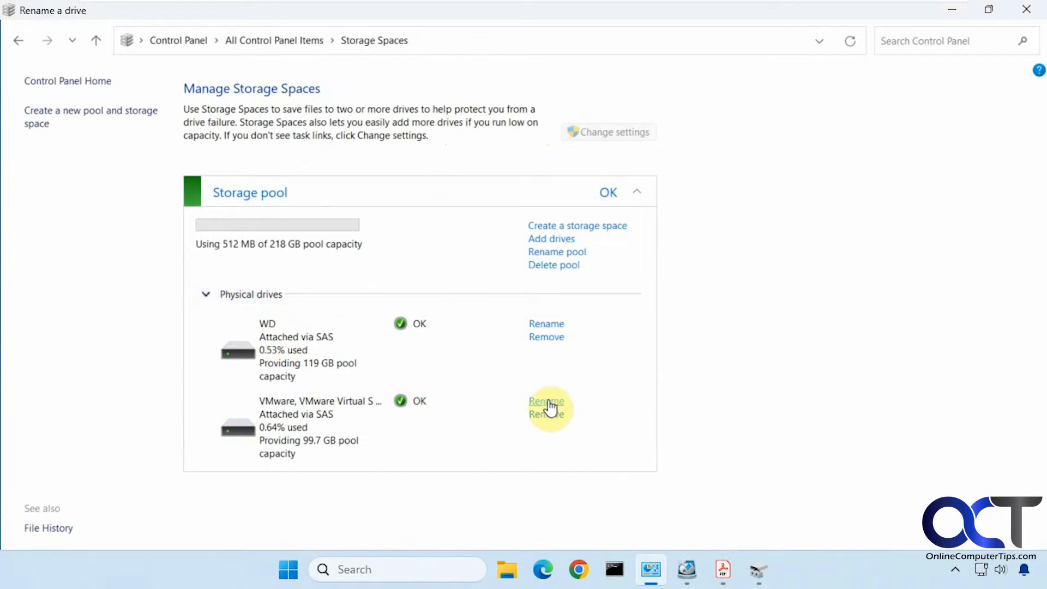
pyautogui.click(515, 252)
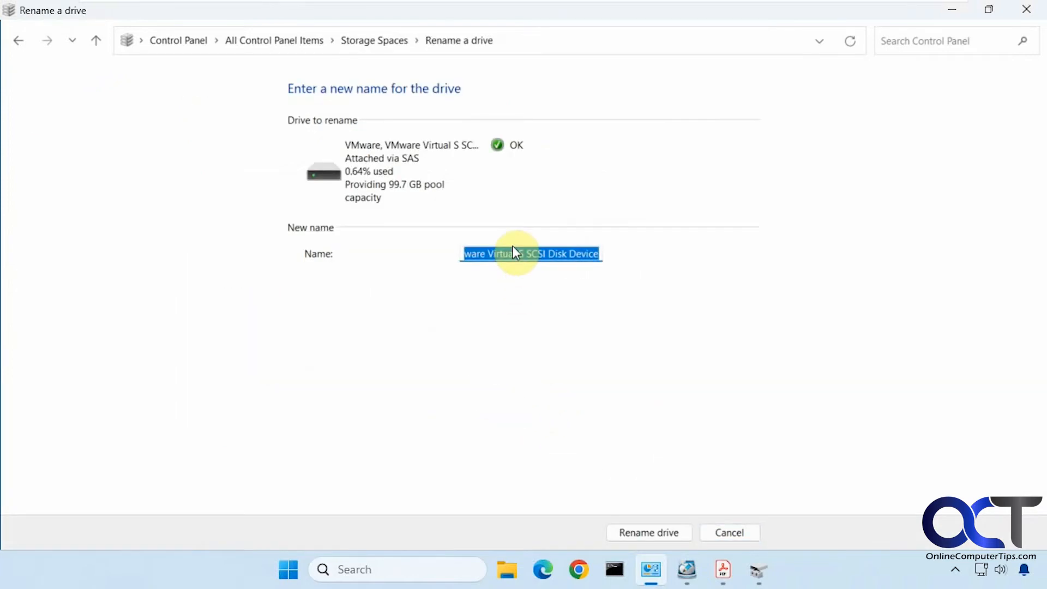
pyautogui.write('Seagate')
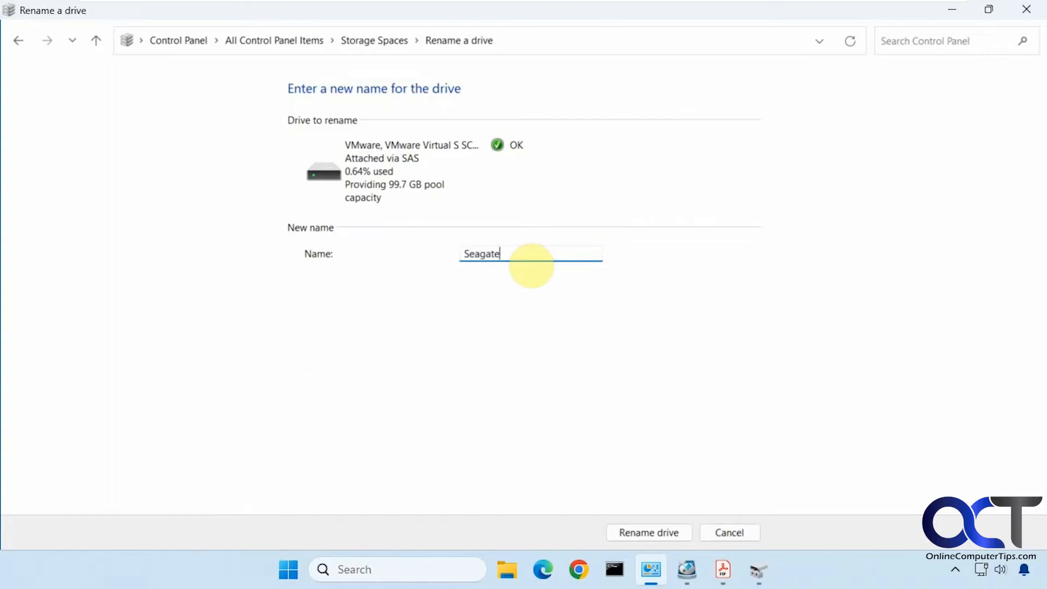
pyautogui.click(660, 532)
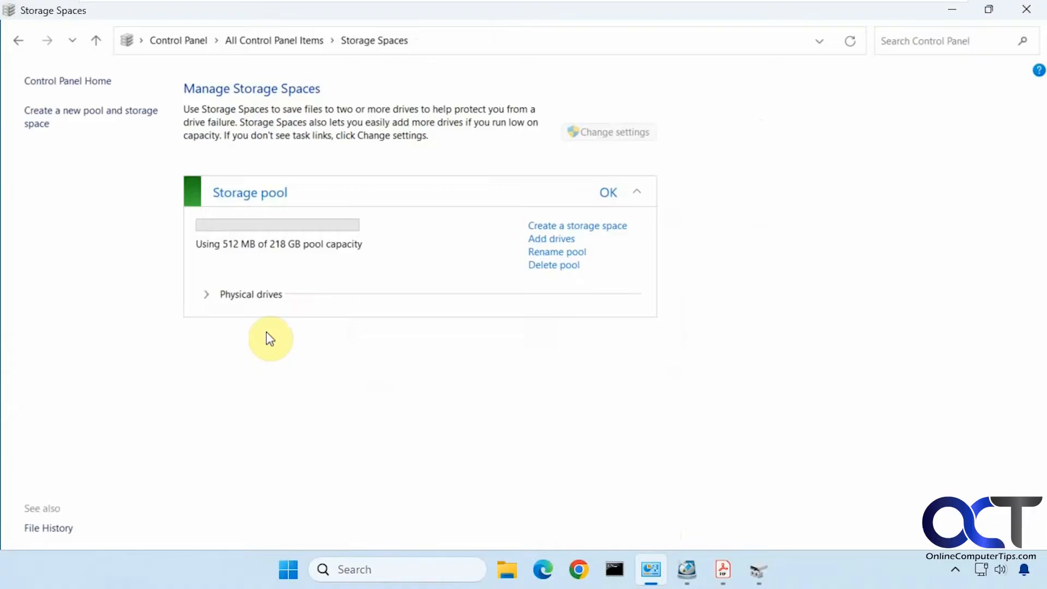
pyautogui.click(206, 295)
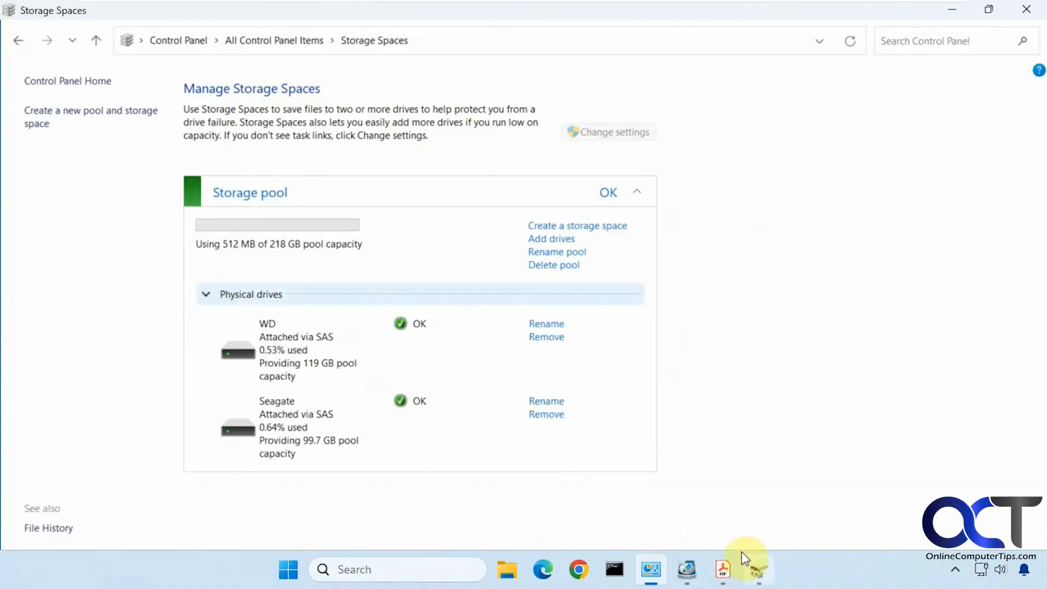
# Step: Review the Mirror spaces section of Storage Spaces.pdf in Adobe Acrobat Reader, and return to Storage Spaces
pyautogui.click(723, 573)
pyautogui.scroll(-4, 601, 347)
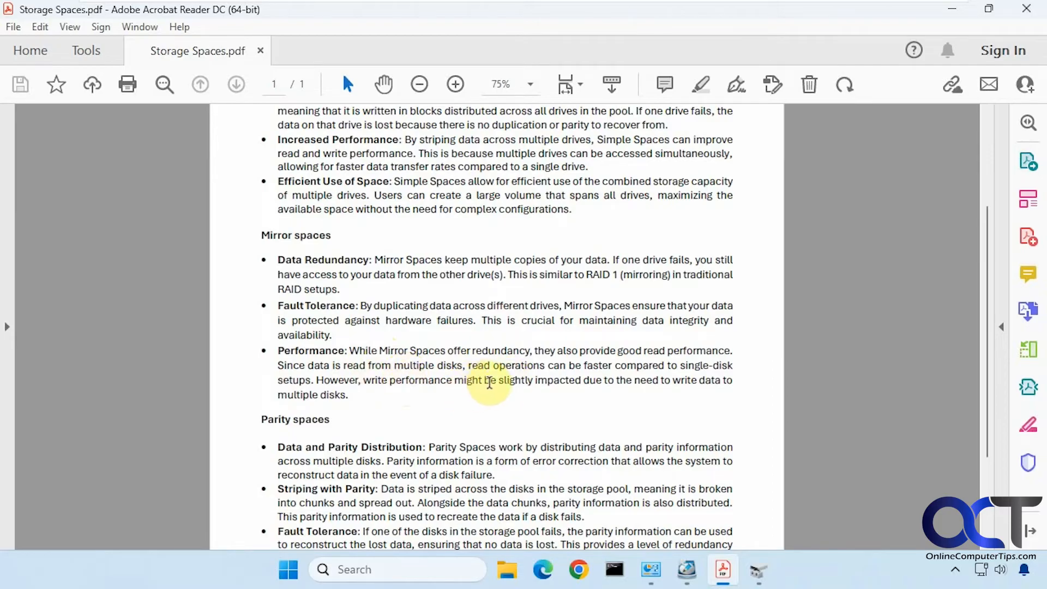
pyautogui.click(653, 570)
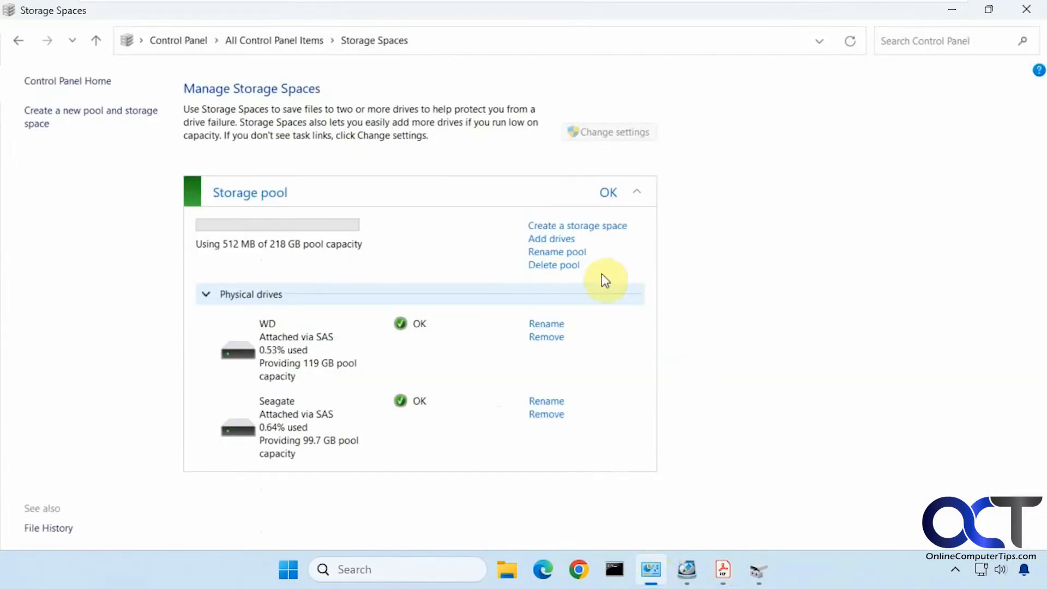
# Step: Start a new storage space in the pool with the name Mirror space and drive letter M:
pyautogui.click(604, 237)
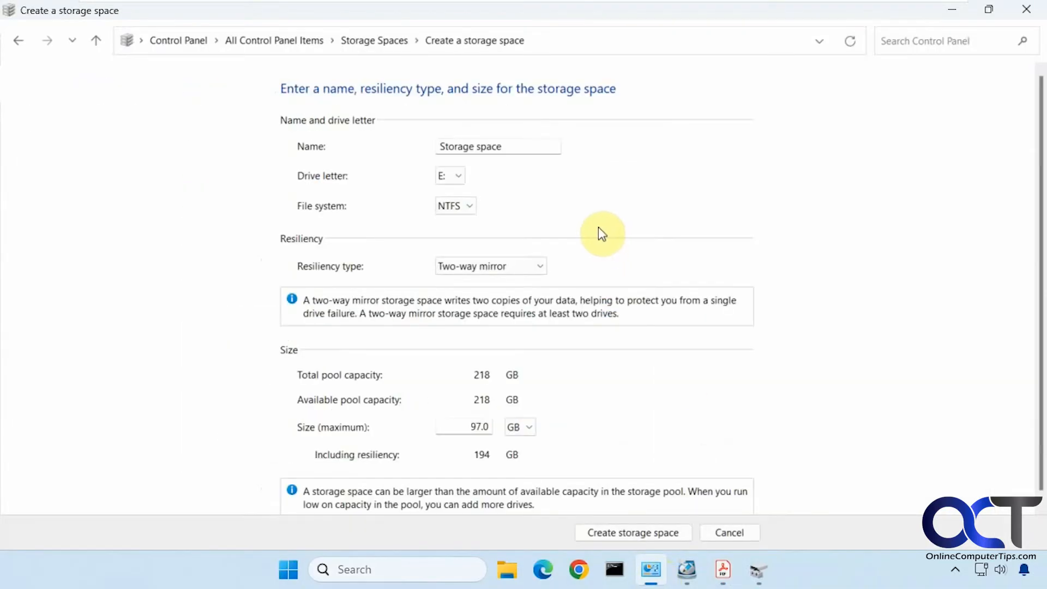
pyautogui.doubleClick(465, 144)
pyautogui.click(464, 137)
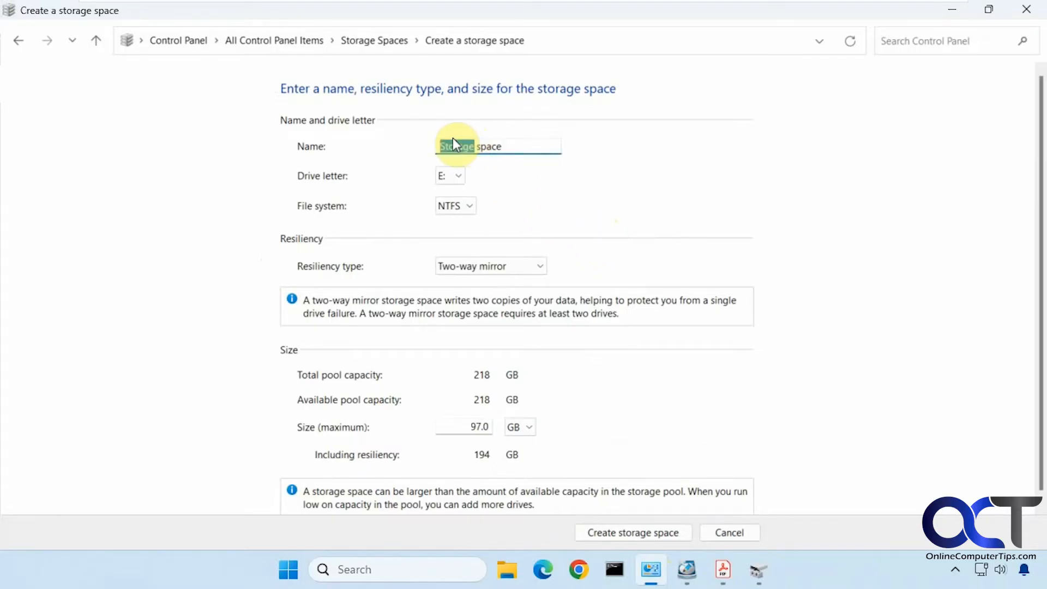
pyautogui.write('Mirror')
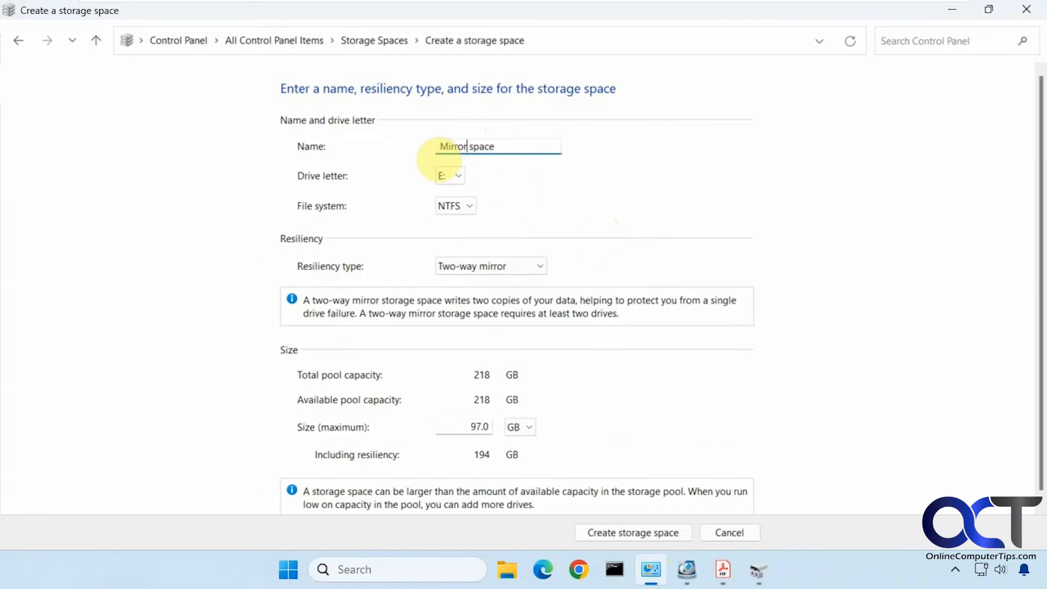
pyautogui.click(459, 174)
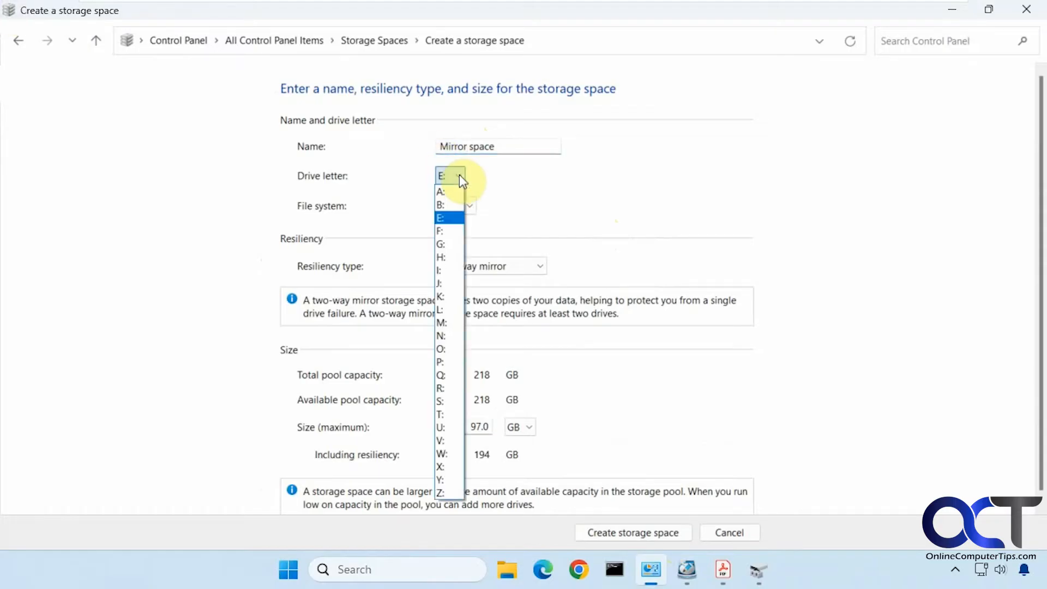
pyautogui.click(440, 321)
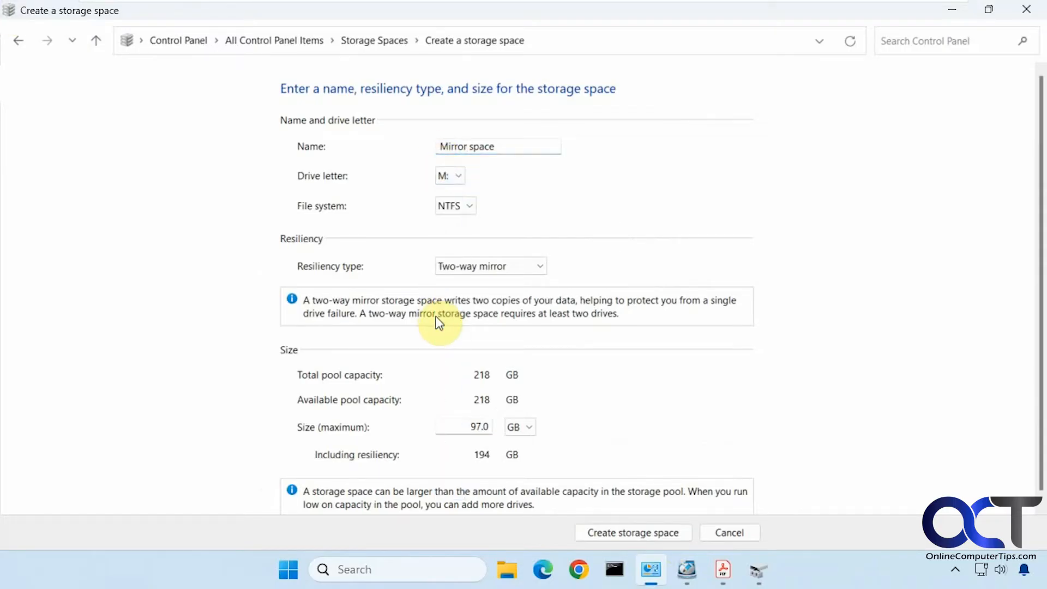
# Step: Check the Three-way mirror requirements, set the resiliency type to Two-way mirror, and create the storage space
pyautogui.click(540, 265)
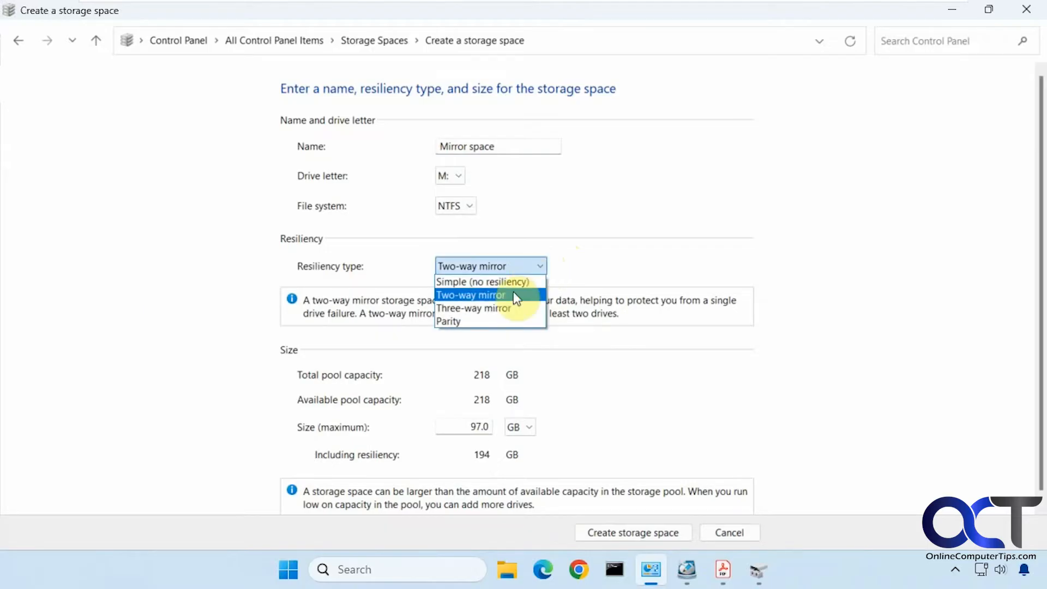
pyautogui.click(499, 306)
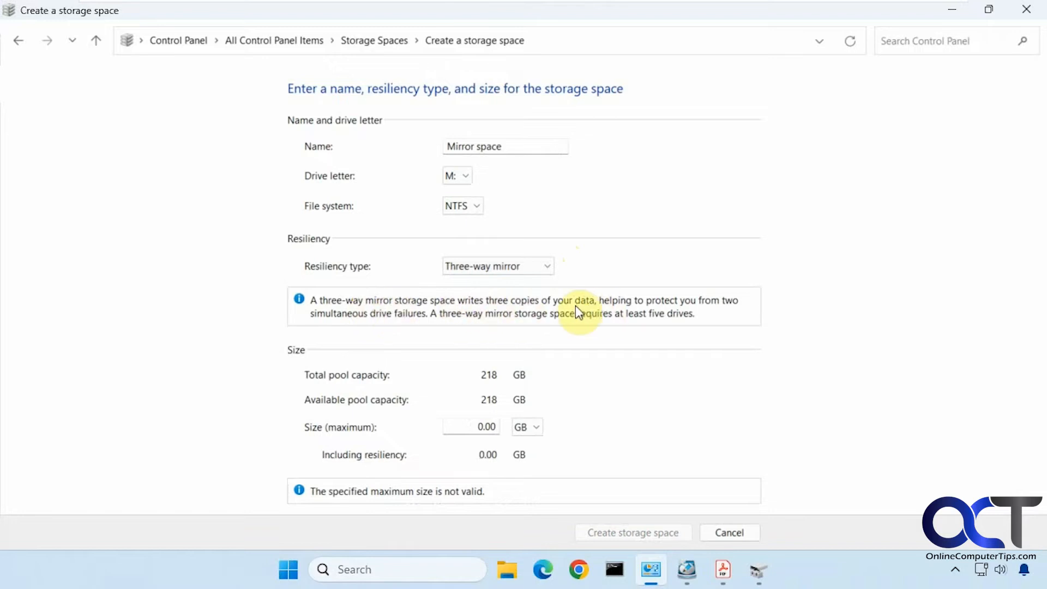
pyautogui.click(547, 268)
pyautogui.click(501, 291)
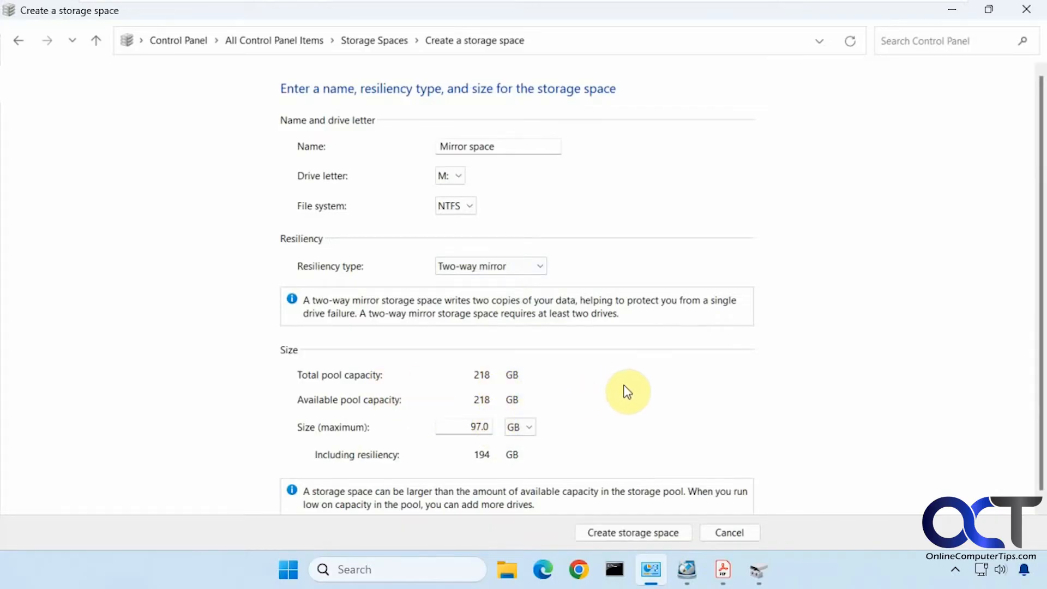
pyautogui.click(646, 535)
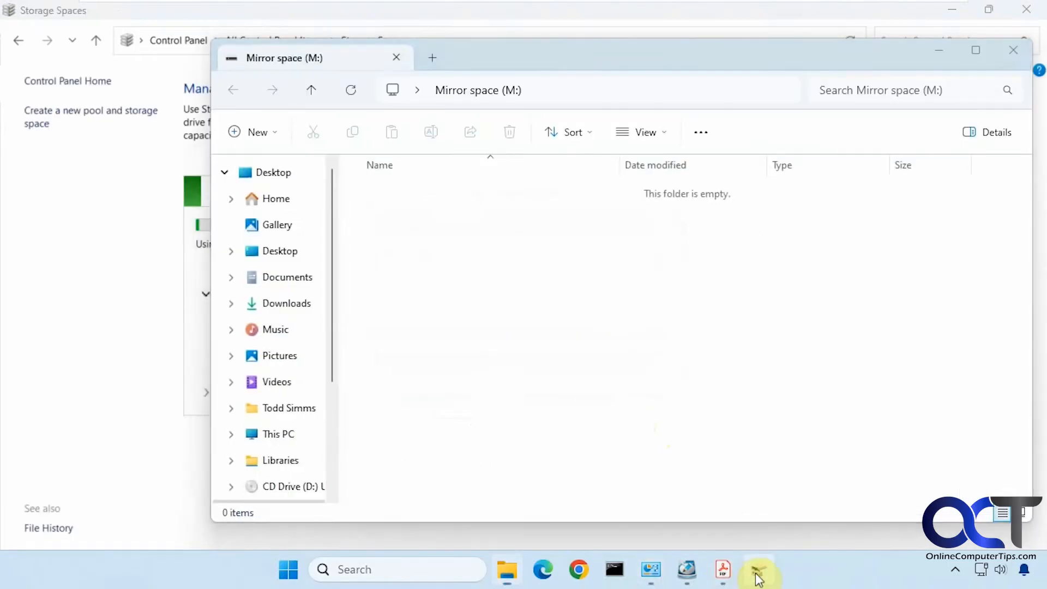
# Step: Switch to Disk Management, update the disk listing, and examine the Mirror space (M:) volume on Disk 3
pyautogui.click(758, 570)
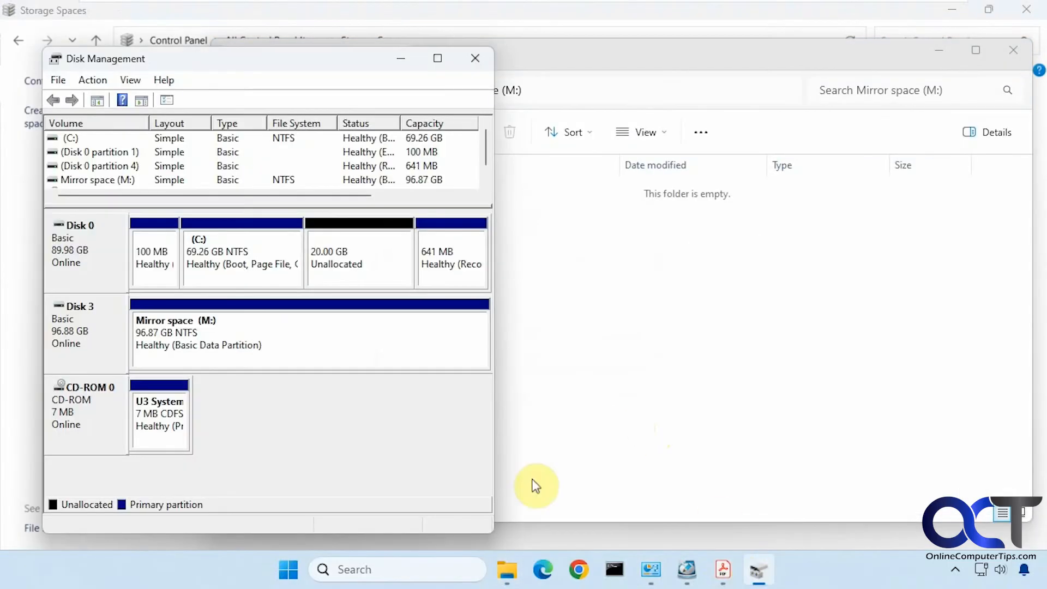
pyautogui.click(103, 77)
pyautogui.click(122, 119)
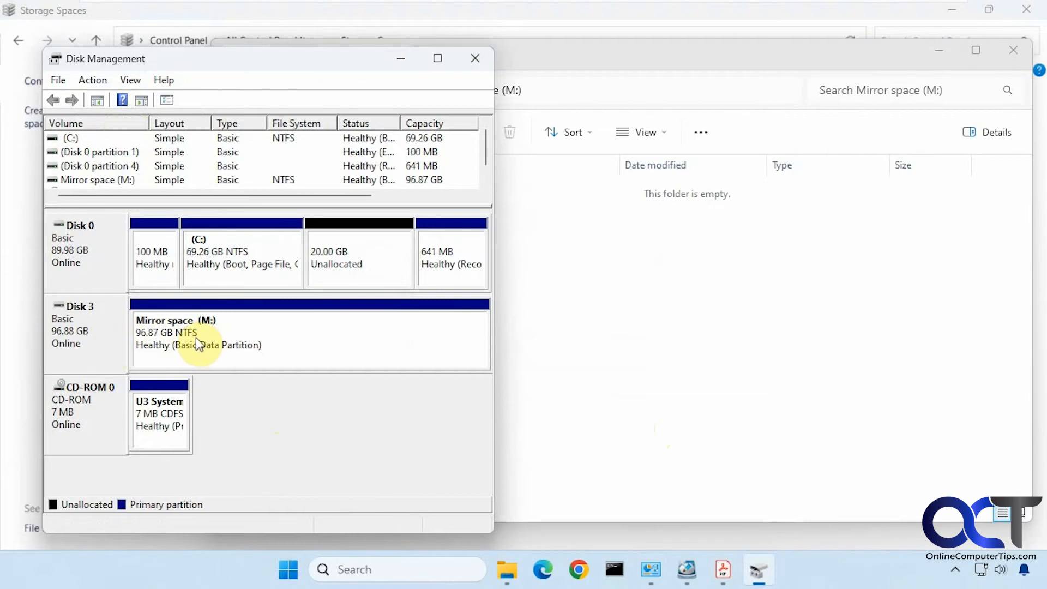
# Step: Create a new text document with the default name in Mirror space (M:) and close the File Explorer window
pyautogui.click(625, 315)
pyautogui.rightClick(552, 273)
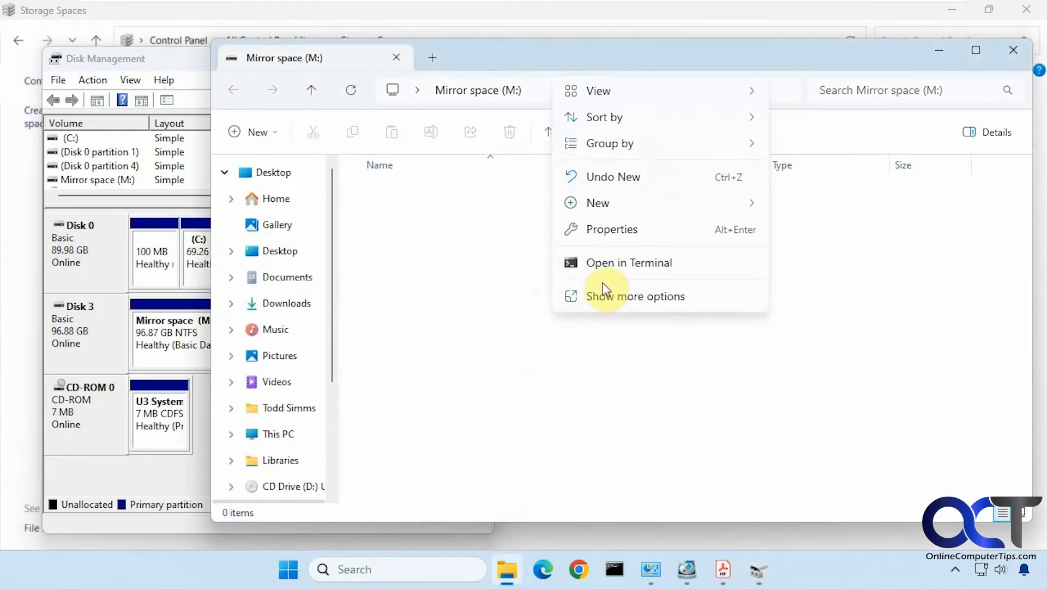
pyautogui.moveTo(642, 207)
pyautogui.click(807, 285)
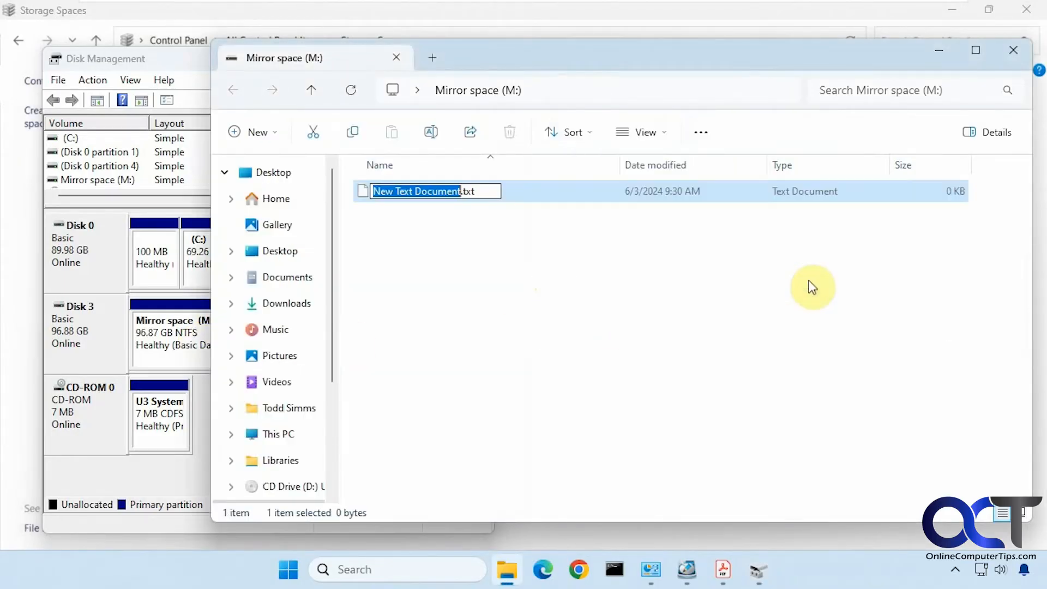
pyautogui.click(713, 326)
pyautogui.click(704, 317)
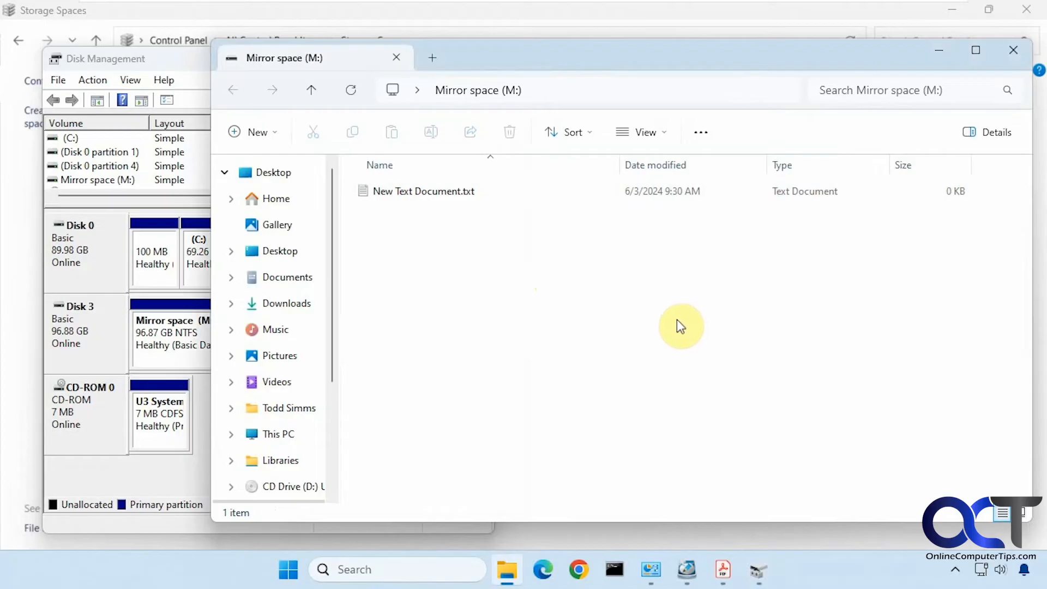
pyautogui.click(1012, 51)
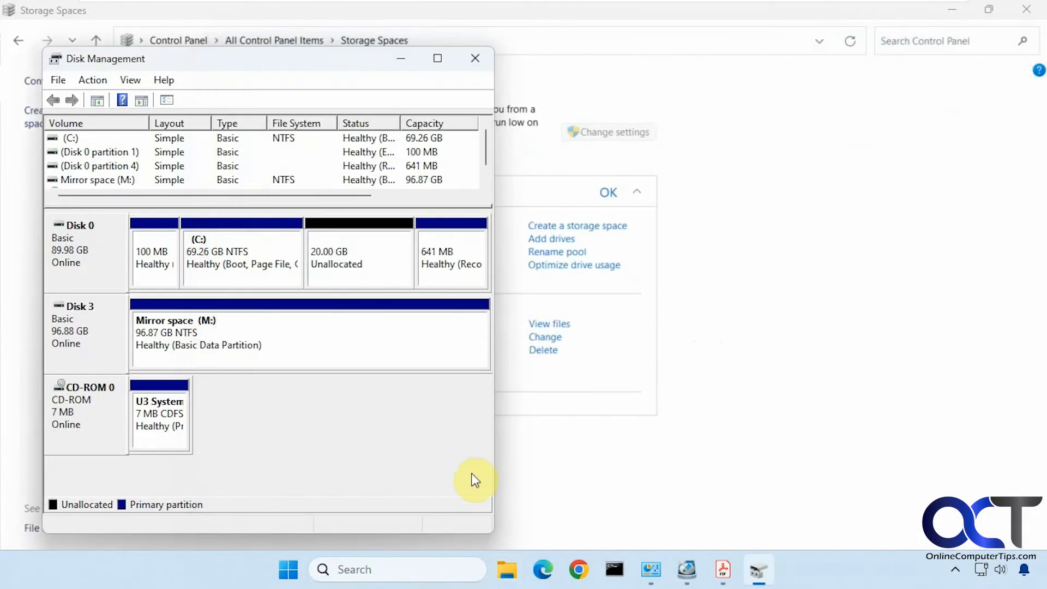
# Step: Check the pool's physical drives in Storage Spaces, and delete the Mirror space (M:) storage space
pyautogui.click(750, 404)
pyautogui.click(209, 397)
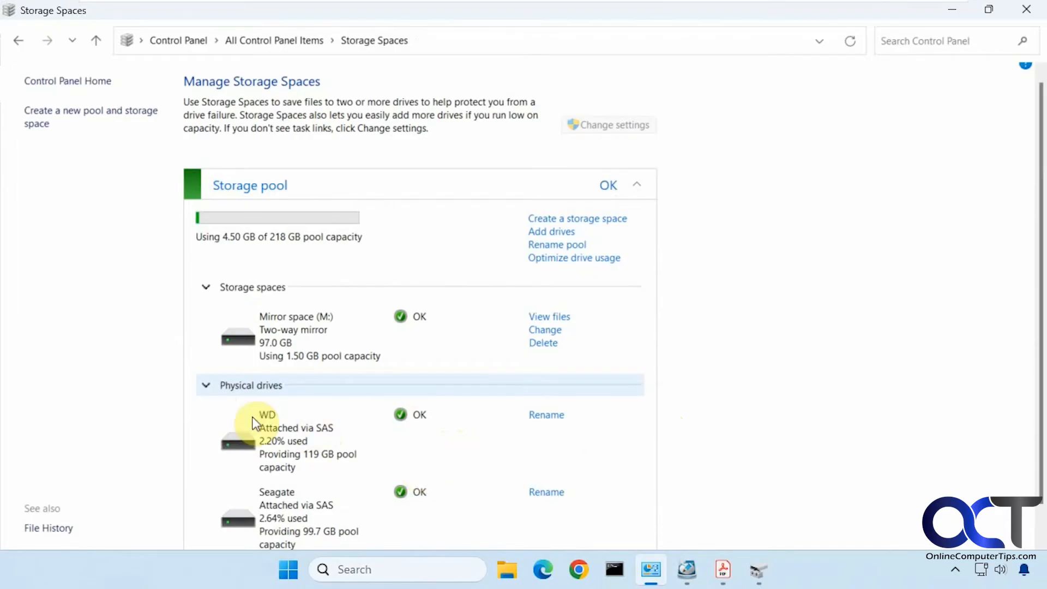
pyautogui.click(207, 387)
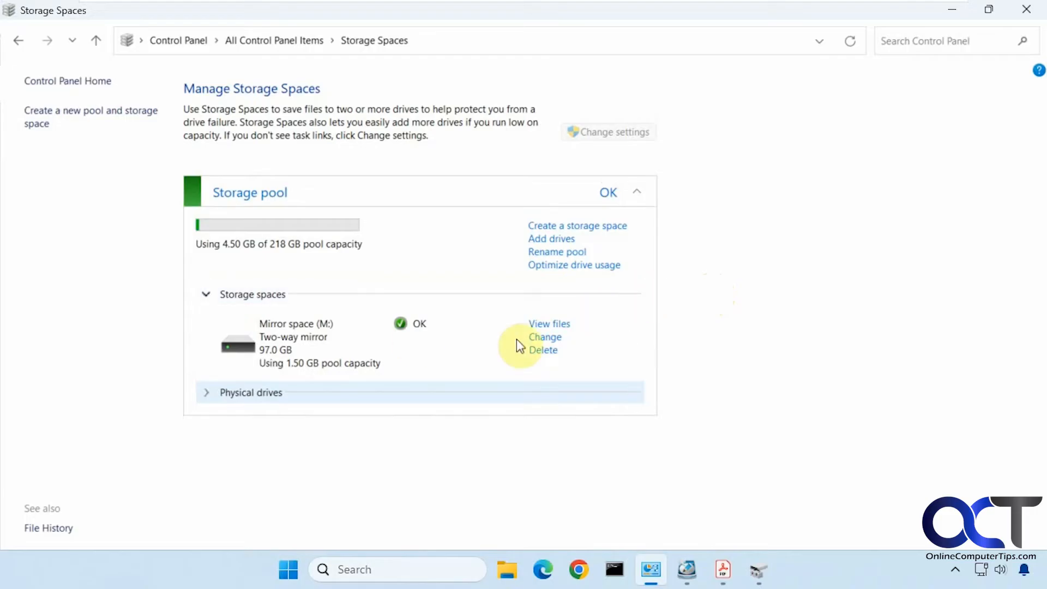
pyautogui.click(544, 351)
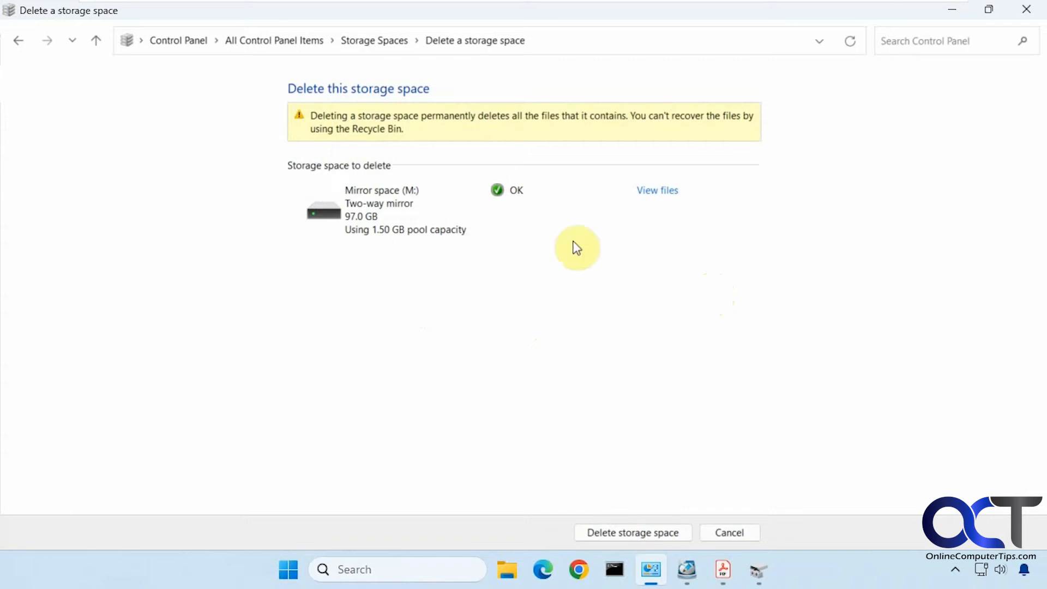
pyautogui.click(650, 533)
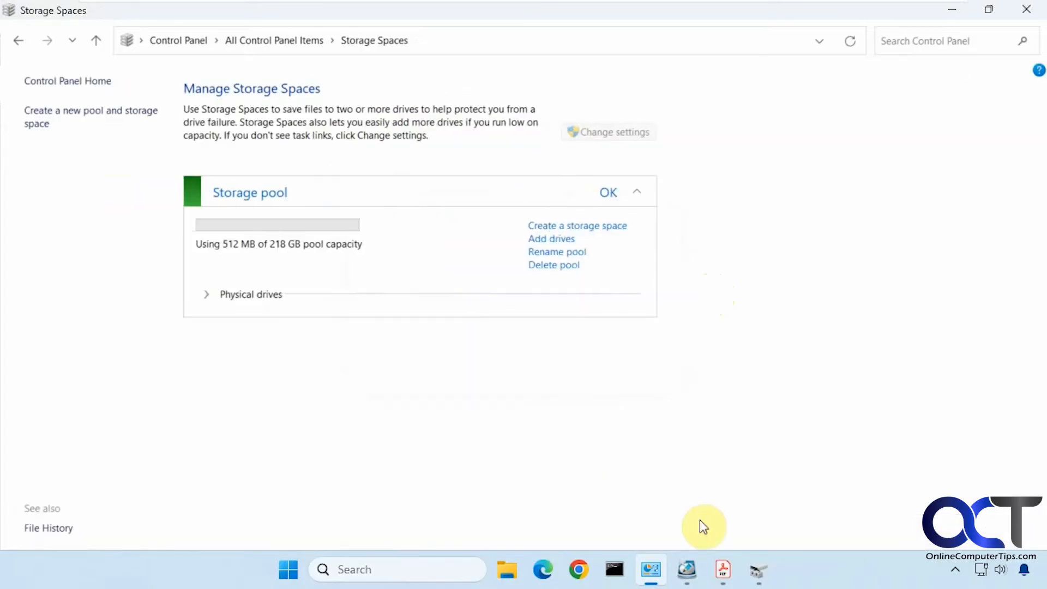
# Step: Review the Parity spaces section of Storage Spaces.pdf in Adobe Acrobat Reader, and return to Storage Spaces
pyautogui.click(724, 569)
pyautogui.scroll(-3, 590, 378)
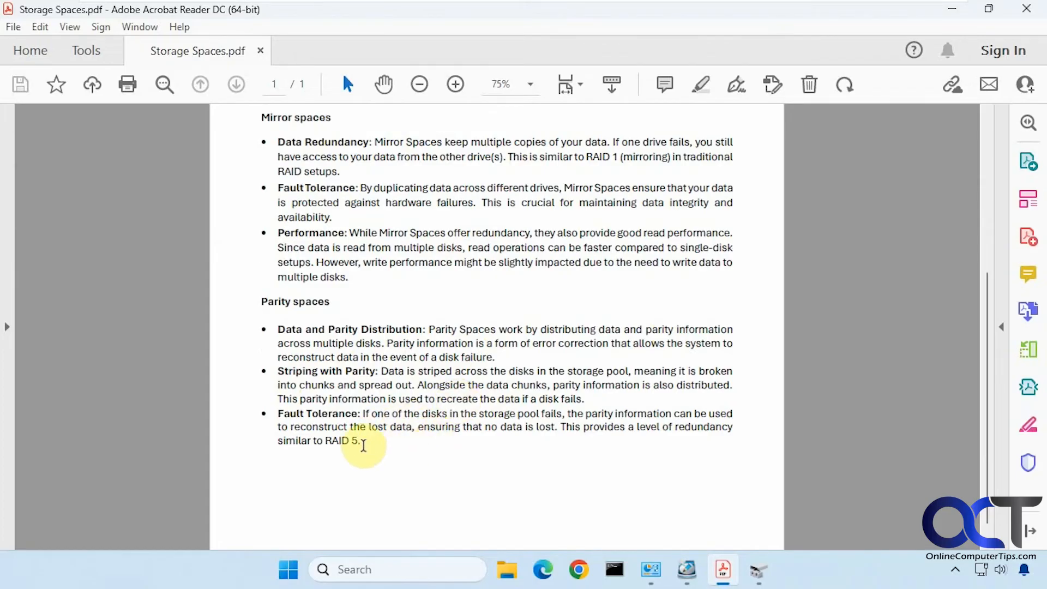
pyautogui.click(661, 578)
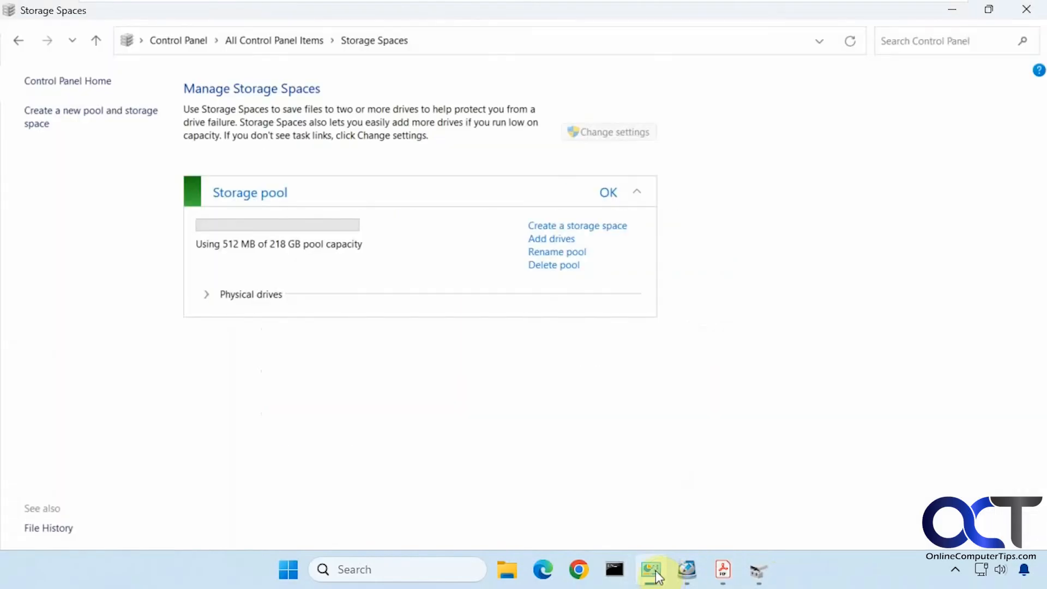
# Step: Check the drive requirements of the other resiliency types in the new storage space form, and cancel the creation
pyautogui.click(611, 233)
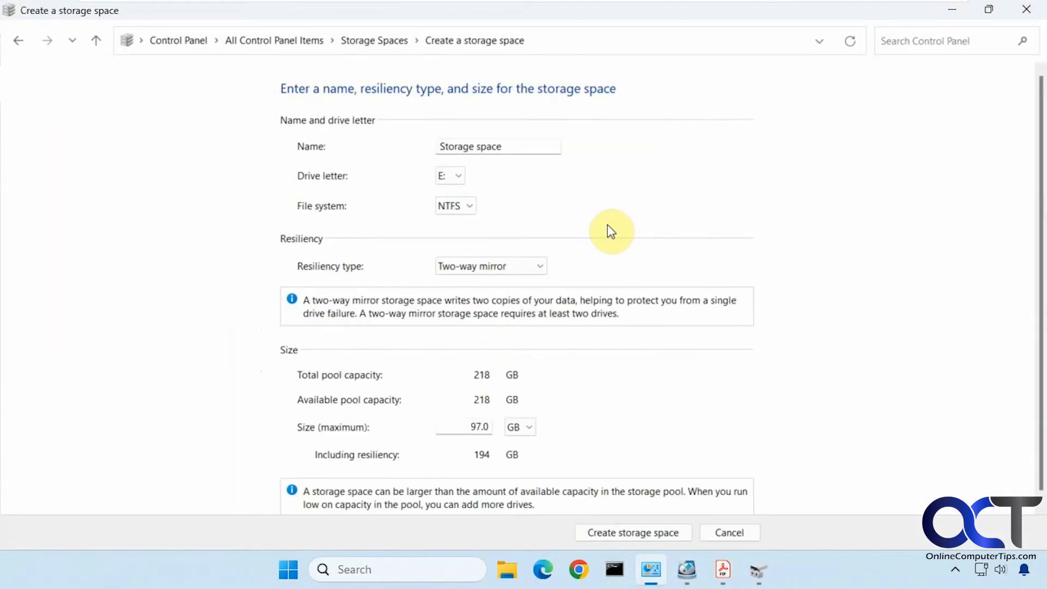
pyautogui.click(539, 266)
pyautogui.click(494, 322)
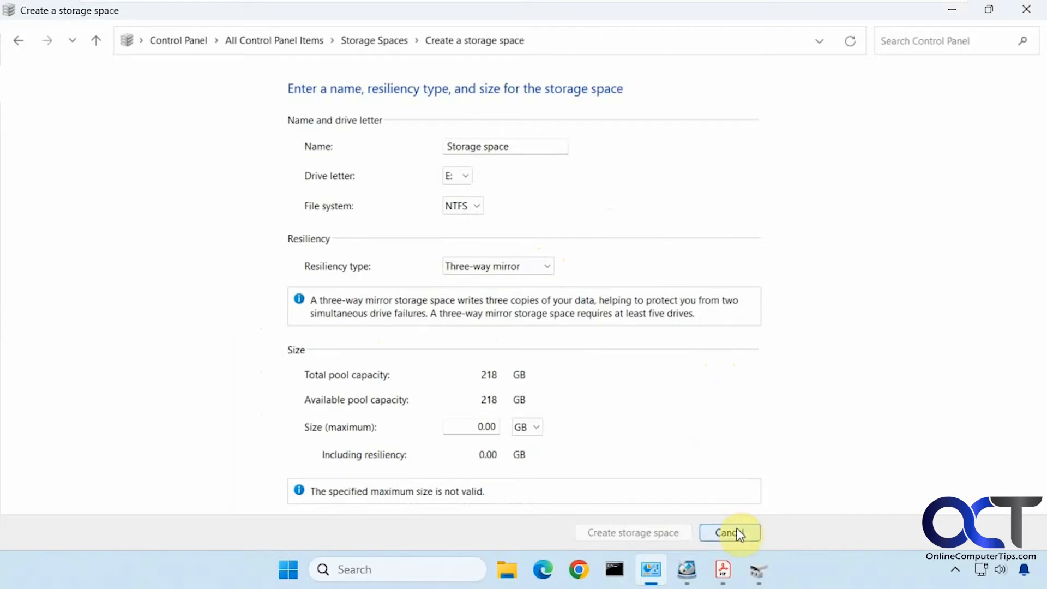
pyautogui.click(731, 532)
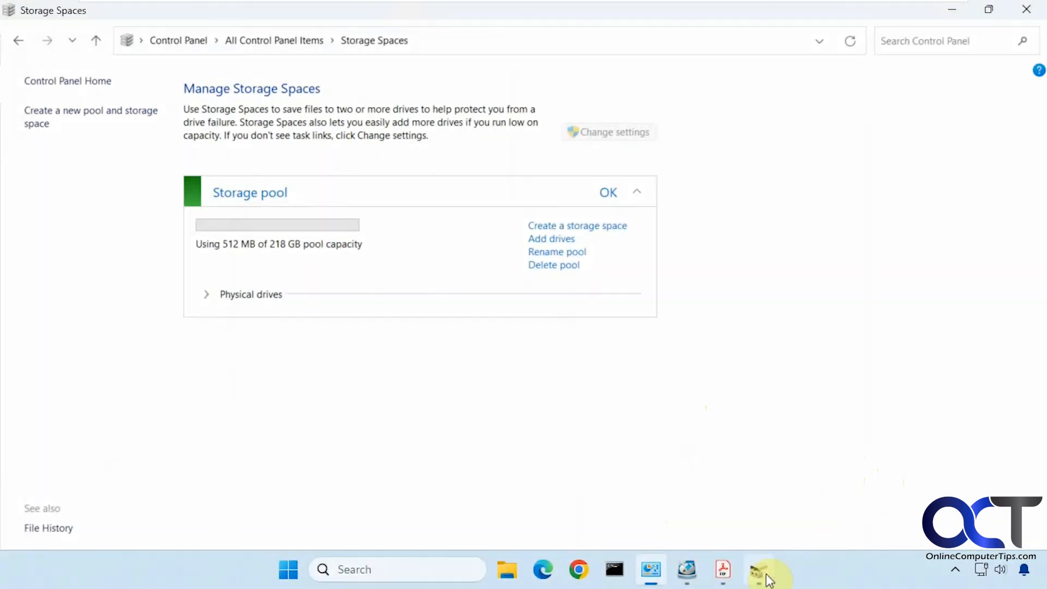
# Step: Initialize the 130 GB Disk 3 with the GPT partition style in Disk Management, and minimize its window
pyautogui.click(764, 576)
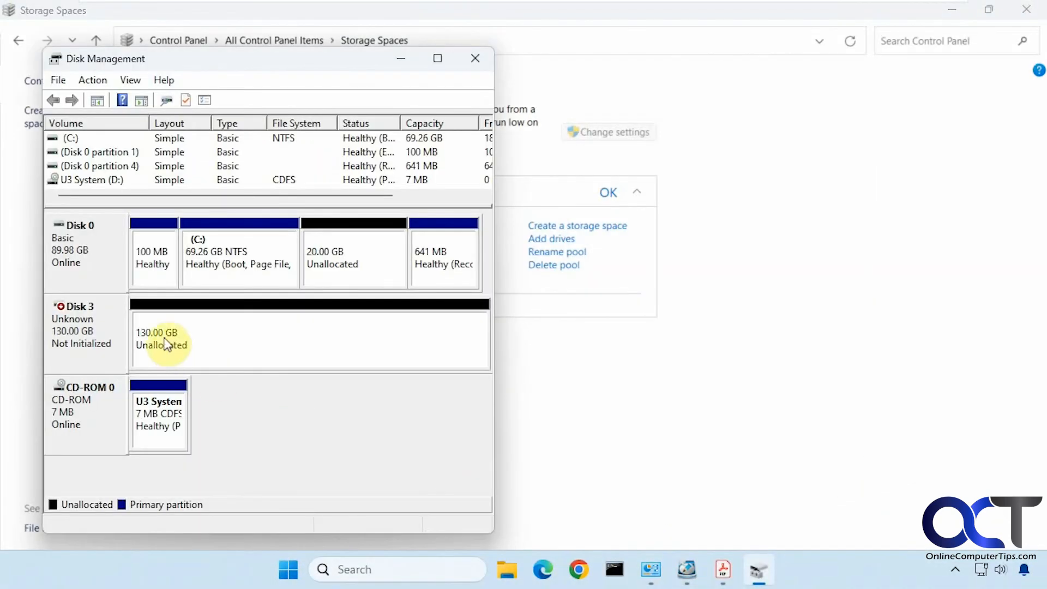
pyautogui.rightClick(111, 332)
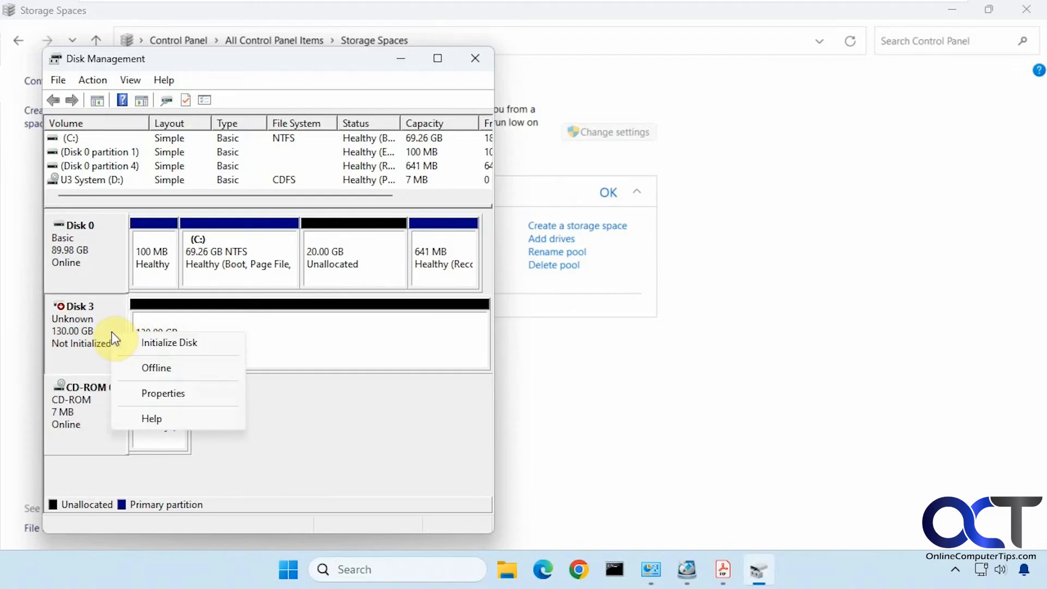
pyautogui.click(139, 343)
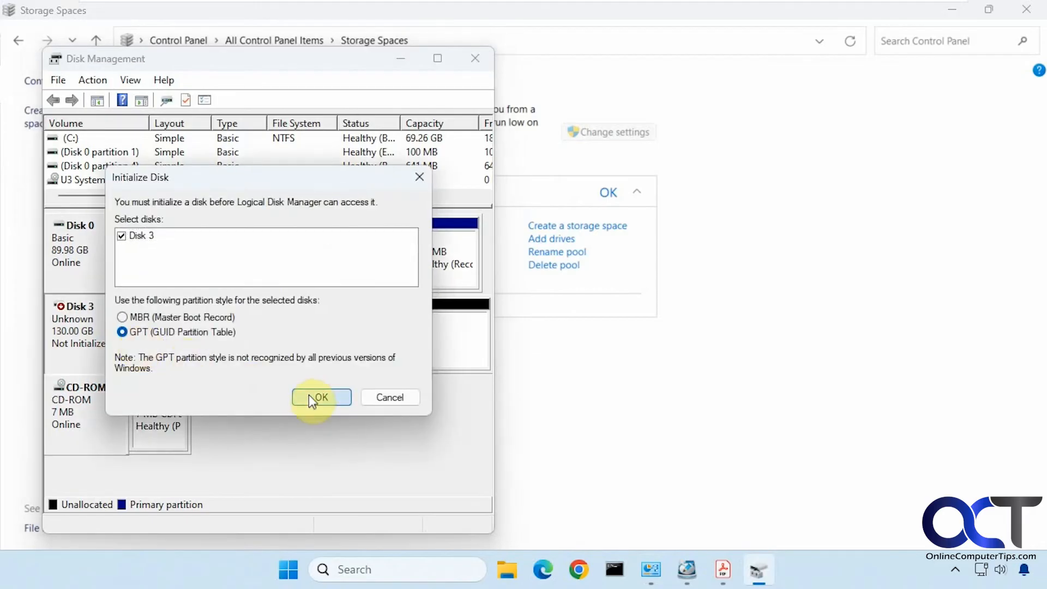
pyautogui.click(307, 394)
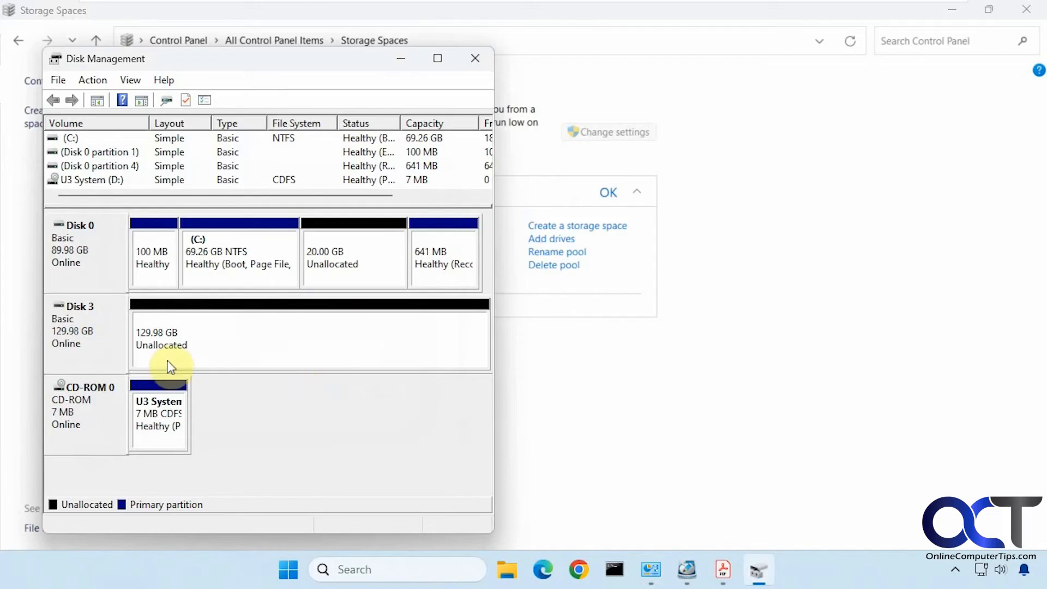
pyautogui.click(401, 58)
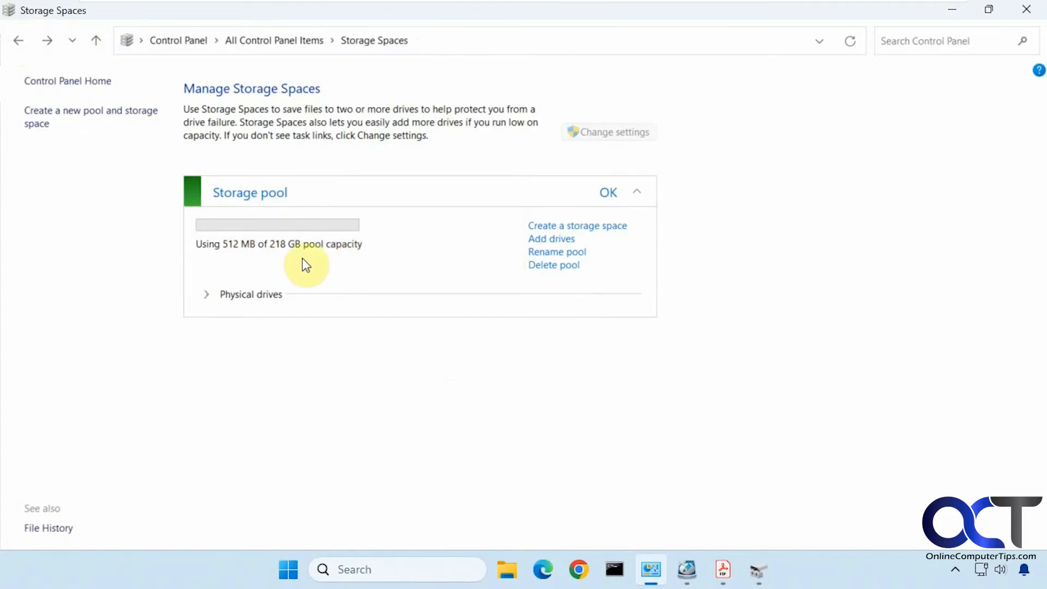
# Step: Check the pool's physical drives, and add the 130 GB unformatted drive to the pool with drive usage optimization enabled
pyautogui.click(207, 295)
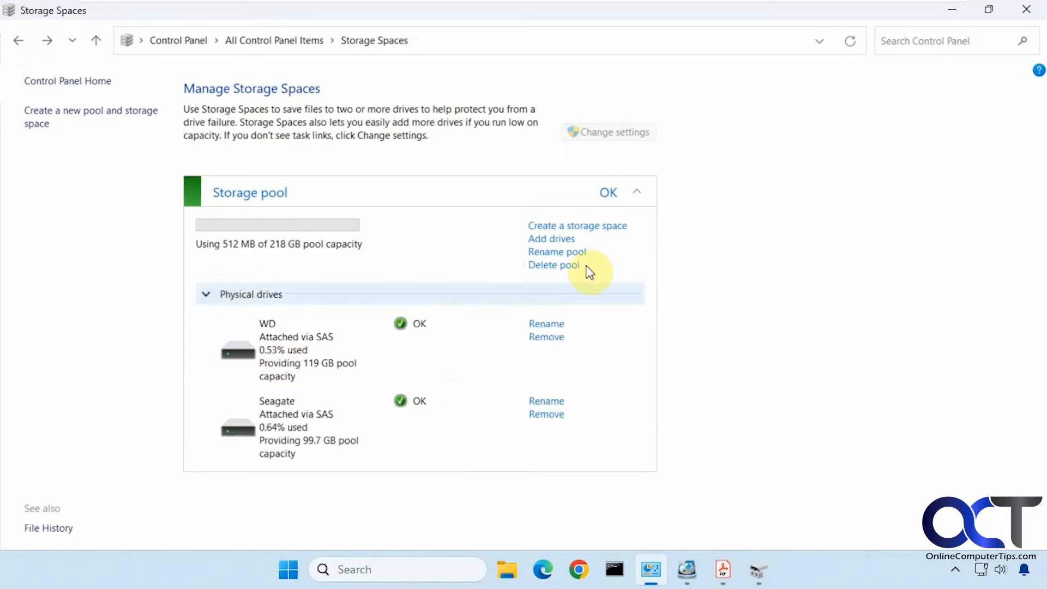
pyautogui.click(567, 240)
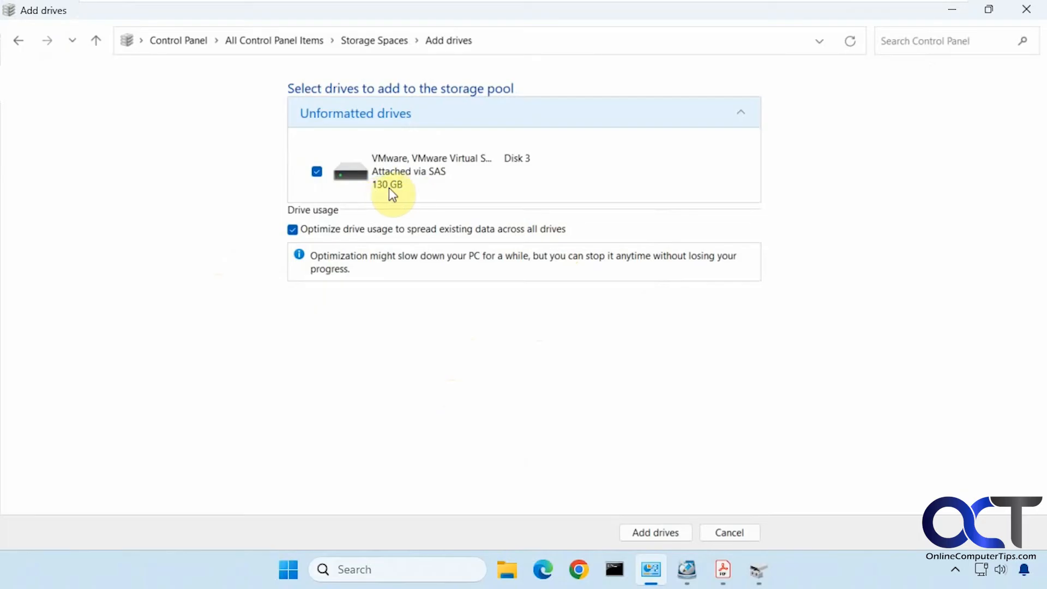
pyautogui.click(654, 533)
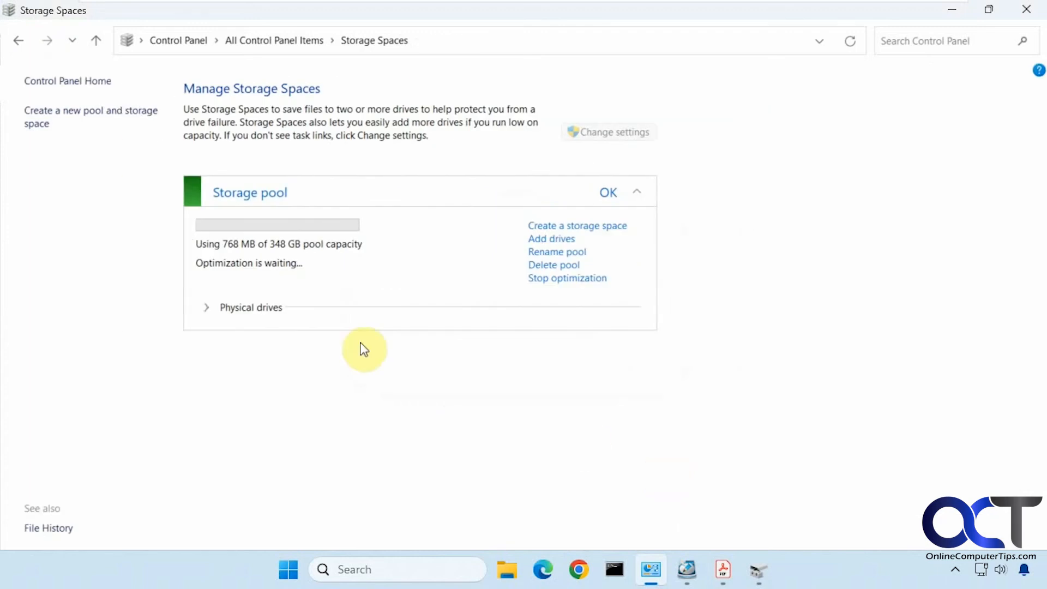
# Step: Rename the newly added VMware physical drive in the pool to Samsung, and check the pool's physical drives list
pyautogui.click(206, 309)
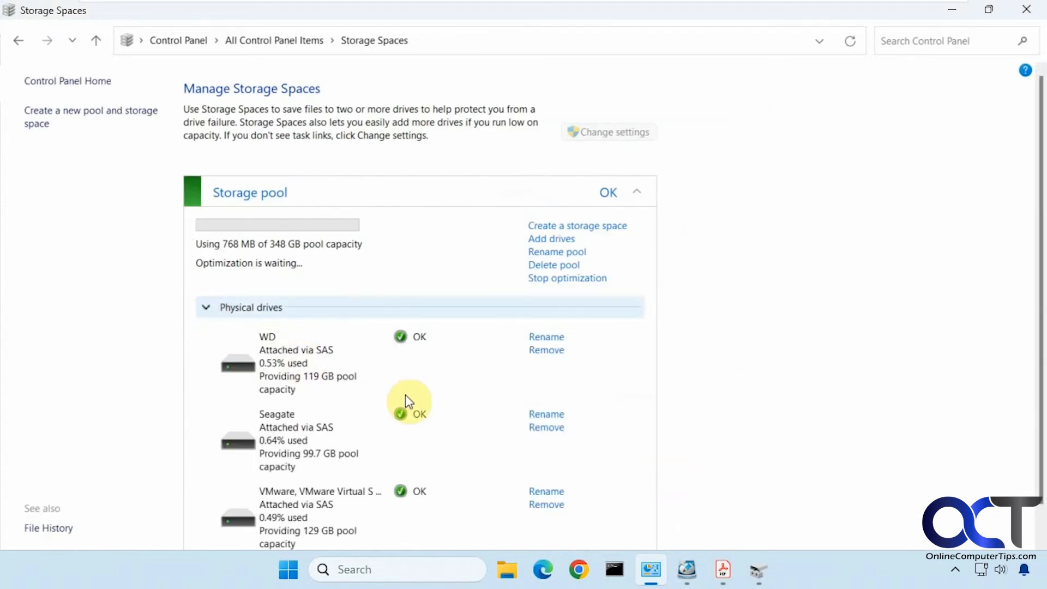
pyautogui.click(547, 492)
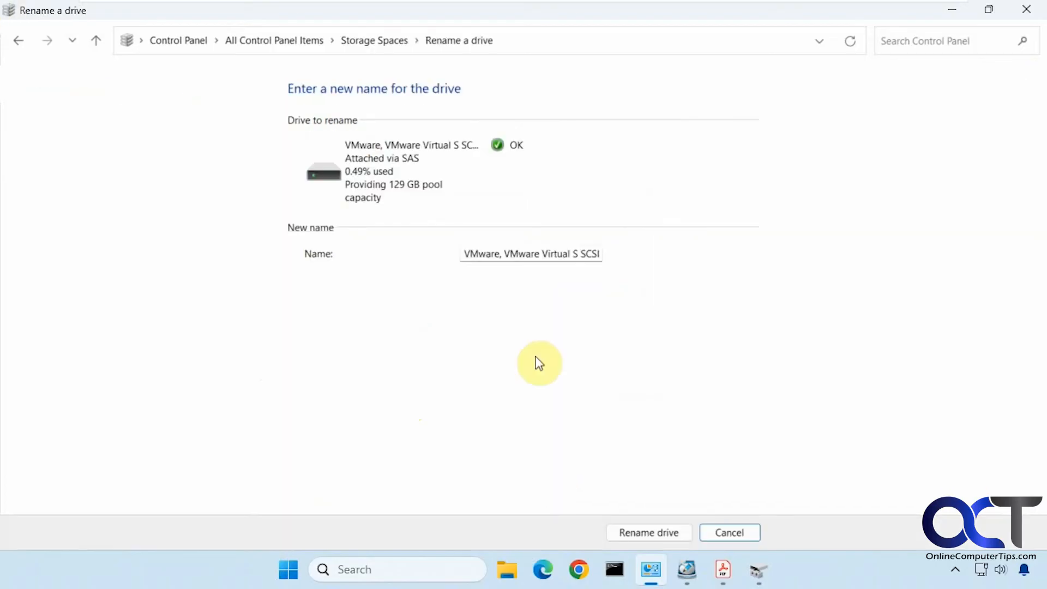
pyautogui.click(533, 251)
pyautogui.hotkey('ctrl', 'a')
pyautogui.write('Samsung')
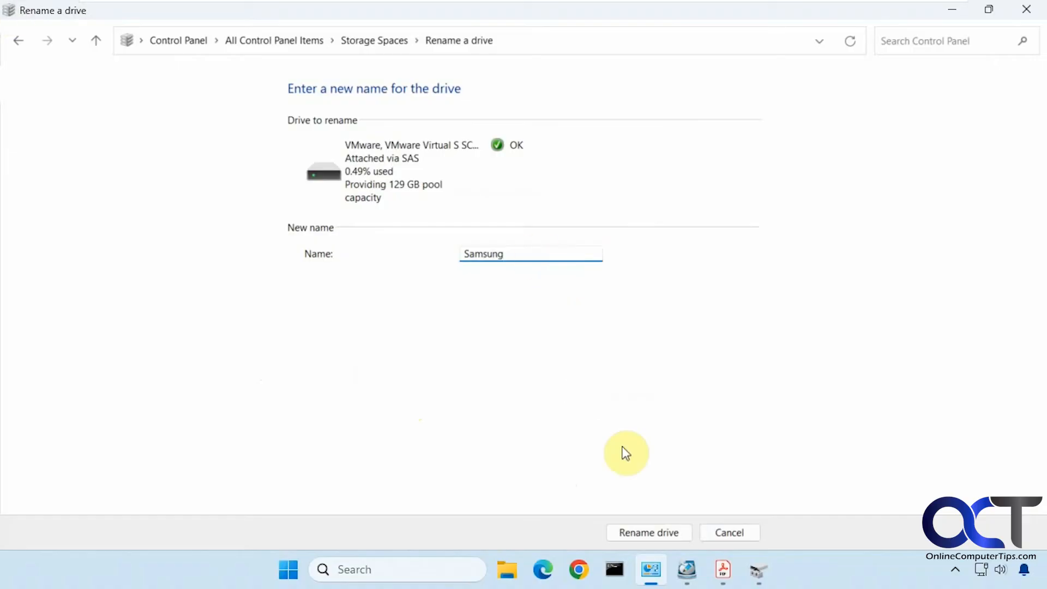
pyautogui.click(660, 533)
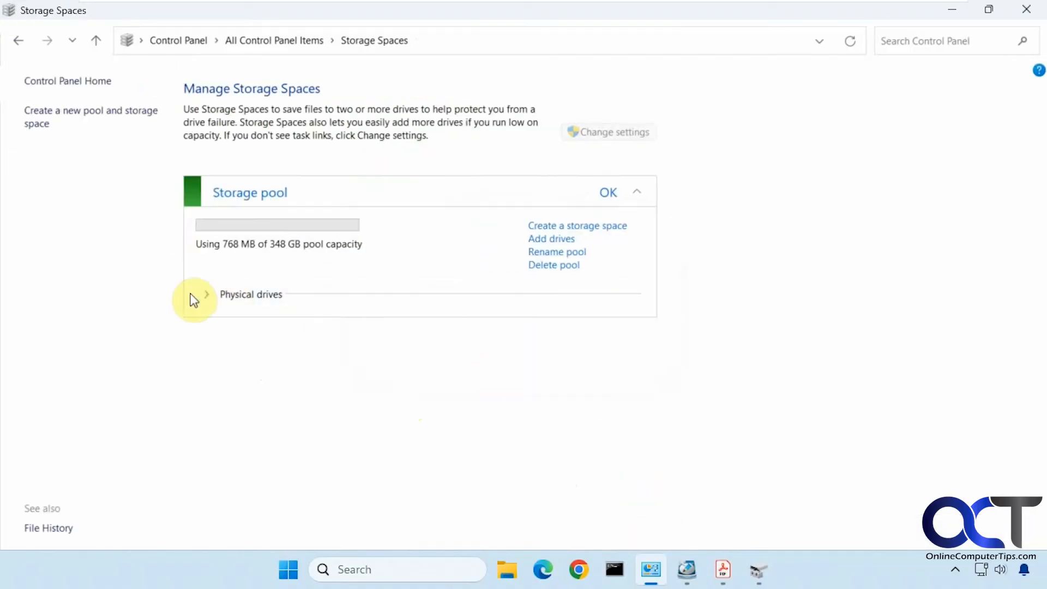
pyautogui.click(204, 294)
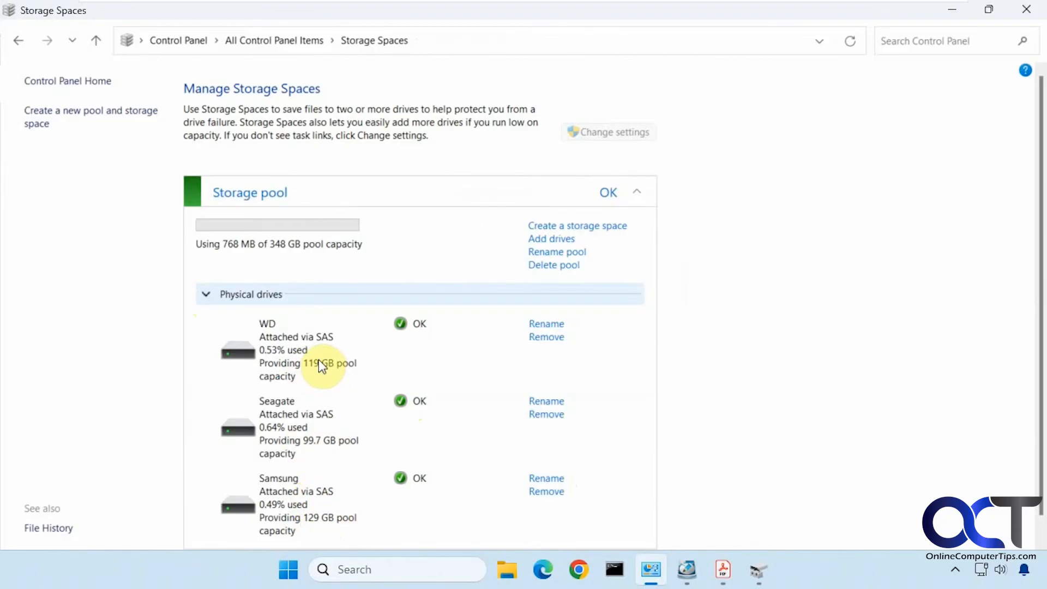
# Step: Create a storage space named Parity space in the pool with drive letter P: and the Parity resiliency type
pyautogui.click(604, 225)
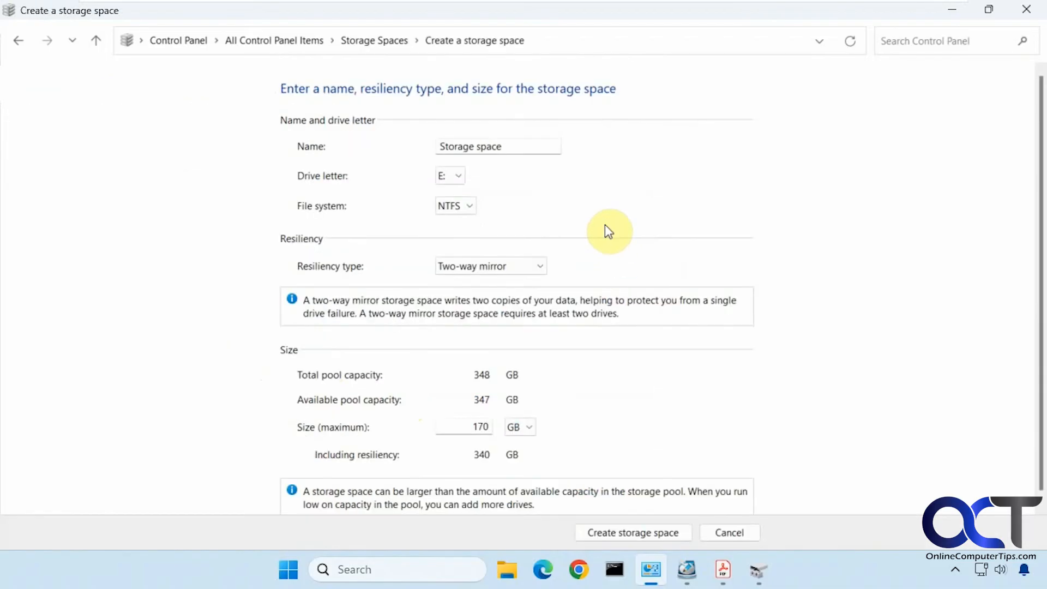
pyautogui.click(467, 139)
pyautogui.click(466, 139)
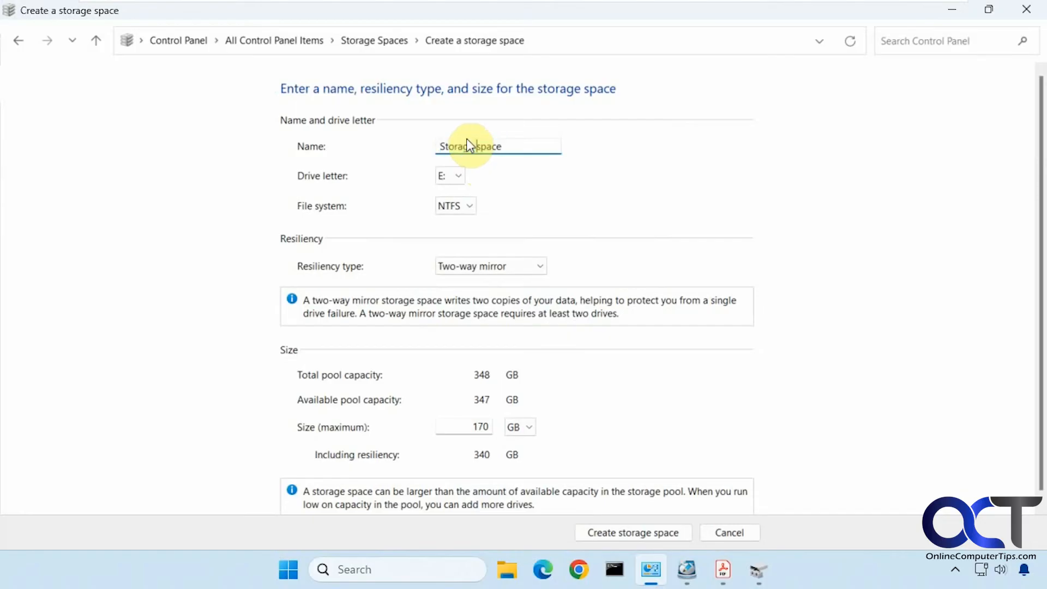
pyautogui.write('Parity')
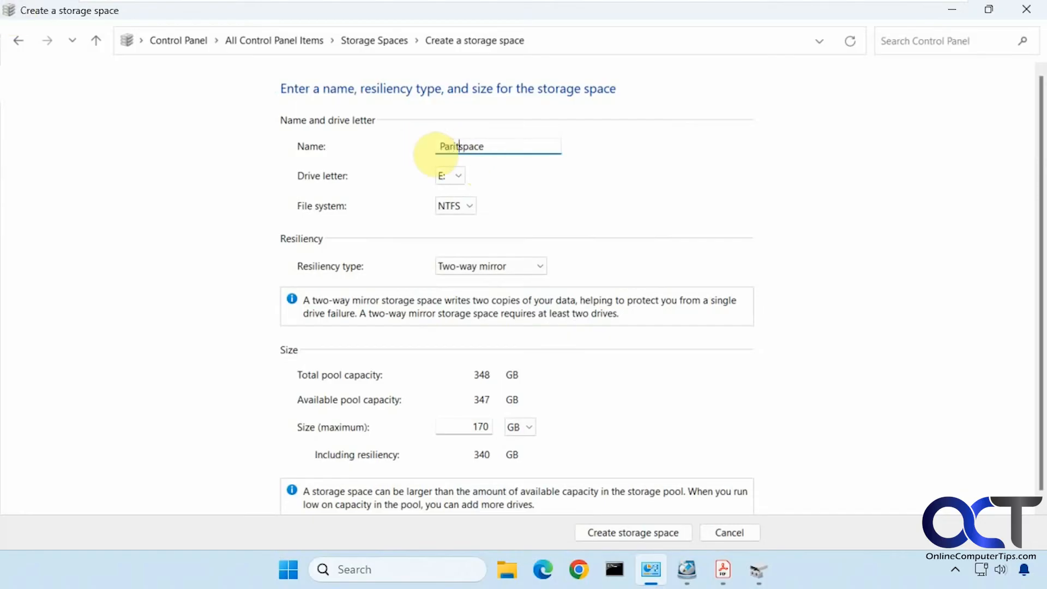
pyautogui.click(458, 175)
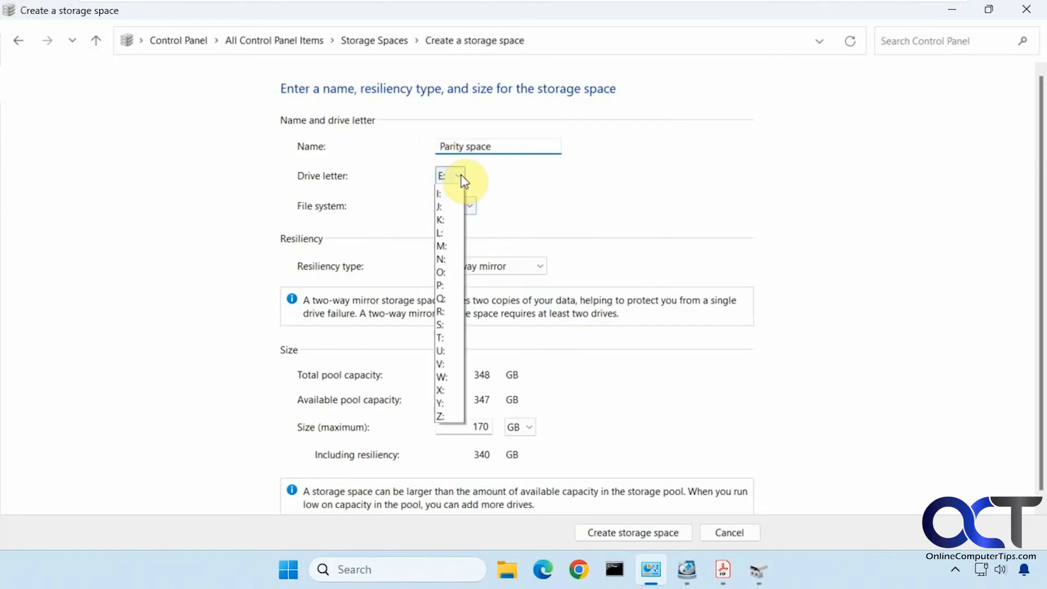
pyautogui.click(450, 362)
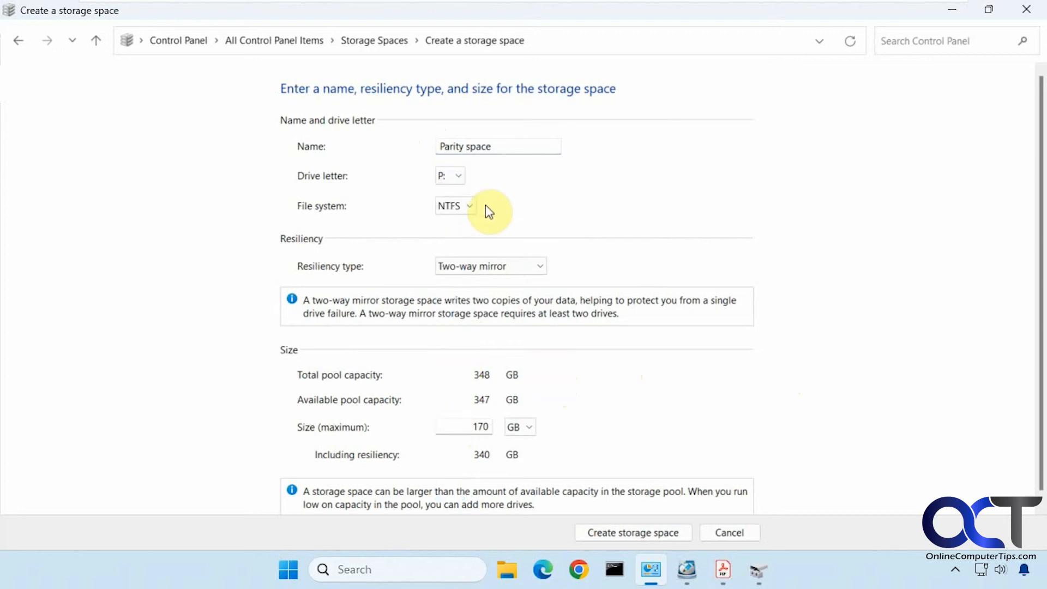
pyautogui.click(539, 267)
pyautogui.click(502, 322)
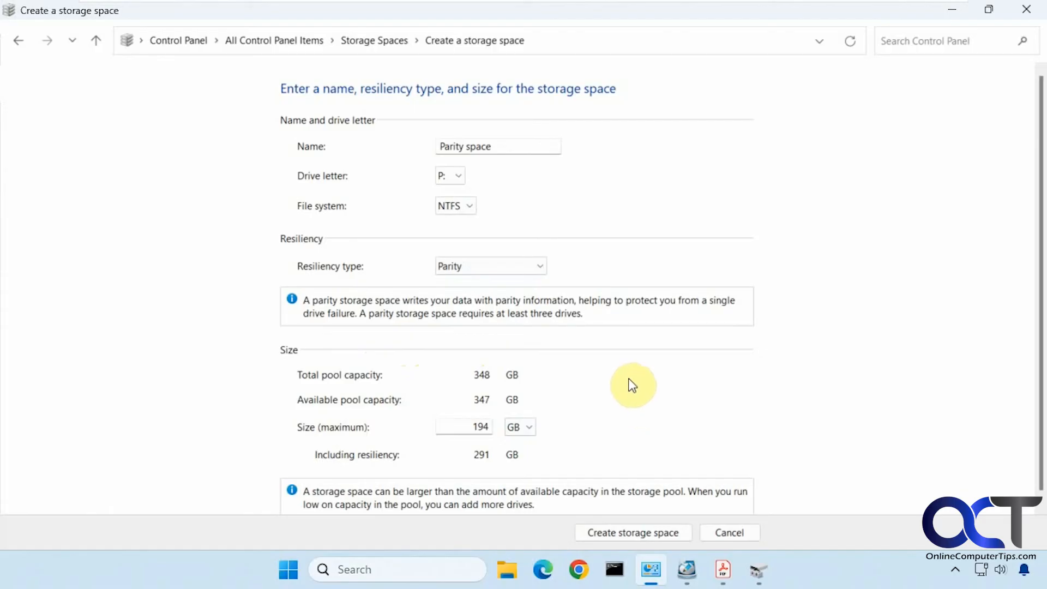
pyautogui.click(649, 532)
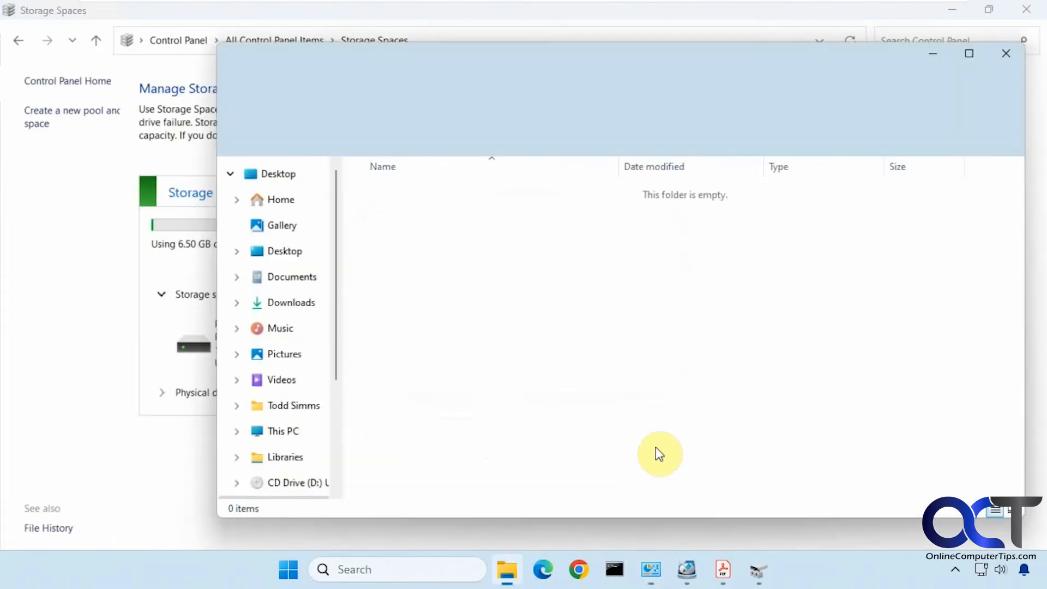
# Step: Create a new text document with the default name on the Parity space (P:) drive
pyautogui.rightClick(472, 256)
pyautogui.moveTo(545, 374)
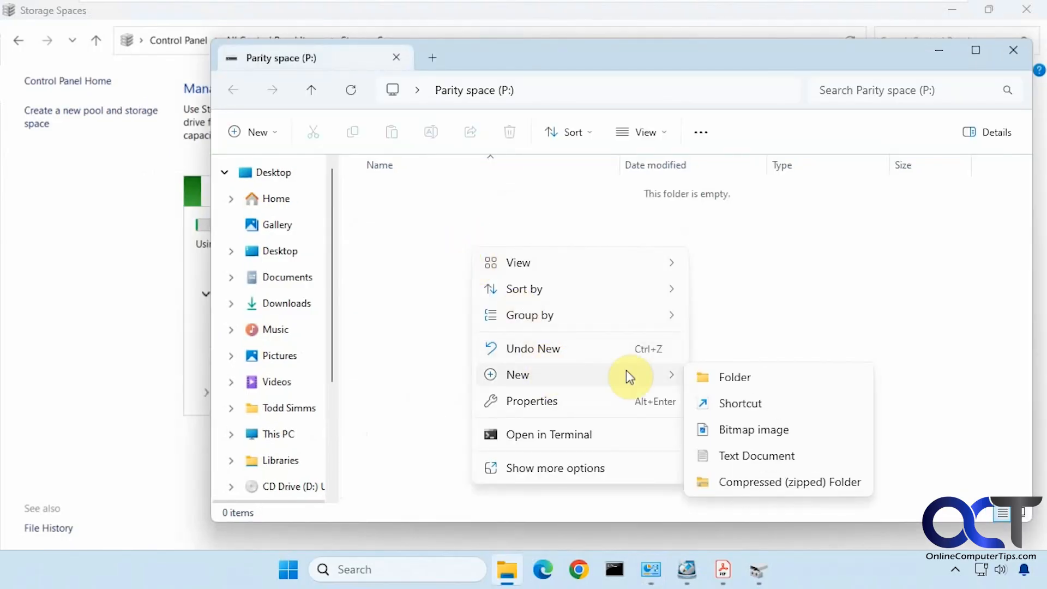
pyautogui.click(744, 456)
pyautogui.click(719, 357)
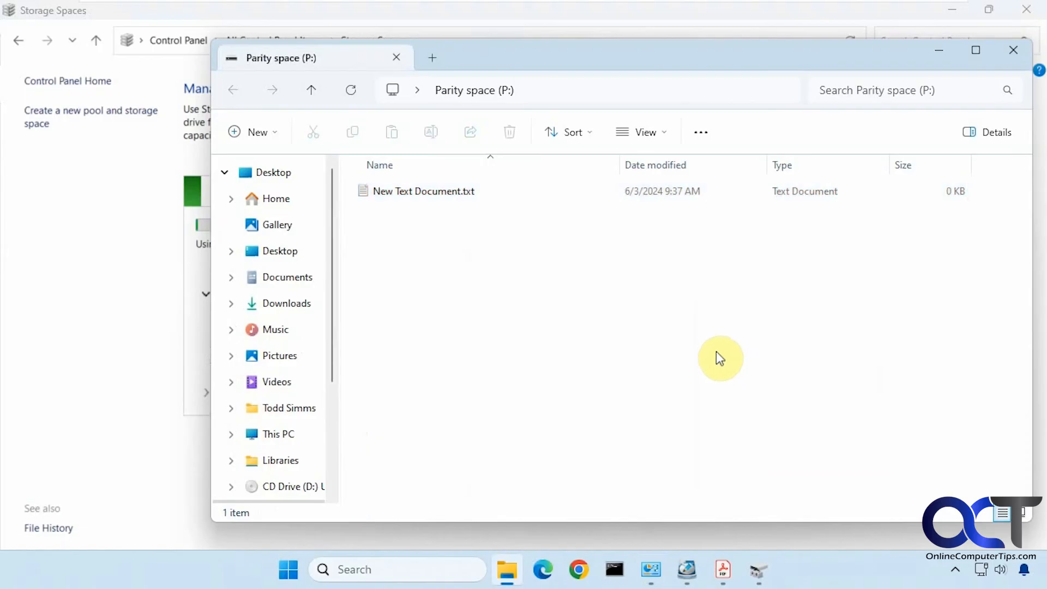
# Step: Compare how Disk Management and NIUBI Partition Editor show the pool's disks and the parity volume, refreshing NIUBI's disk list
pyautogui.click(758, 570)
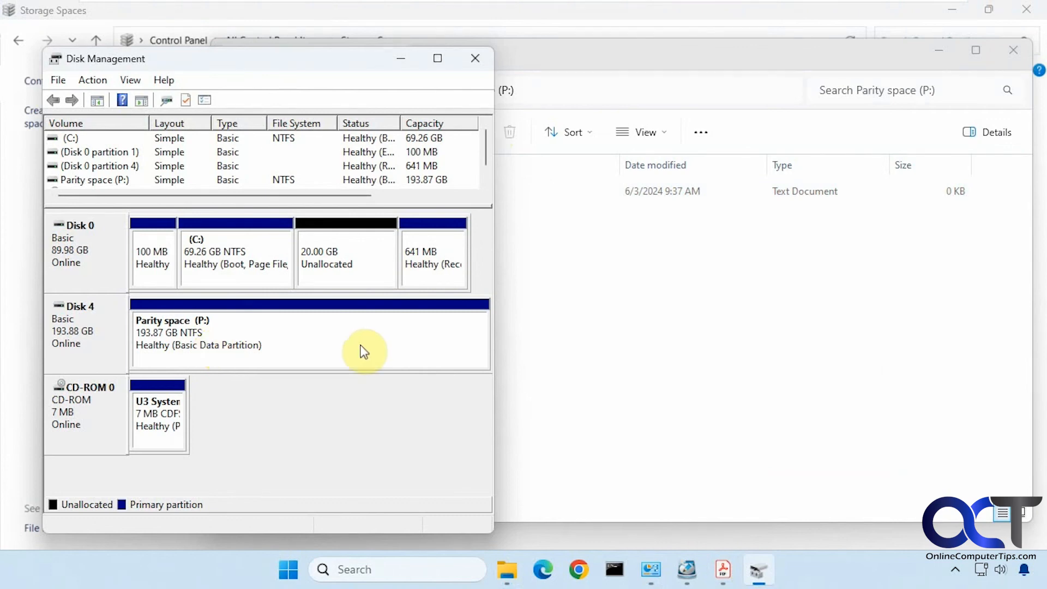
pyautogui.click(687, 569)
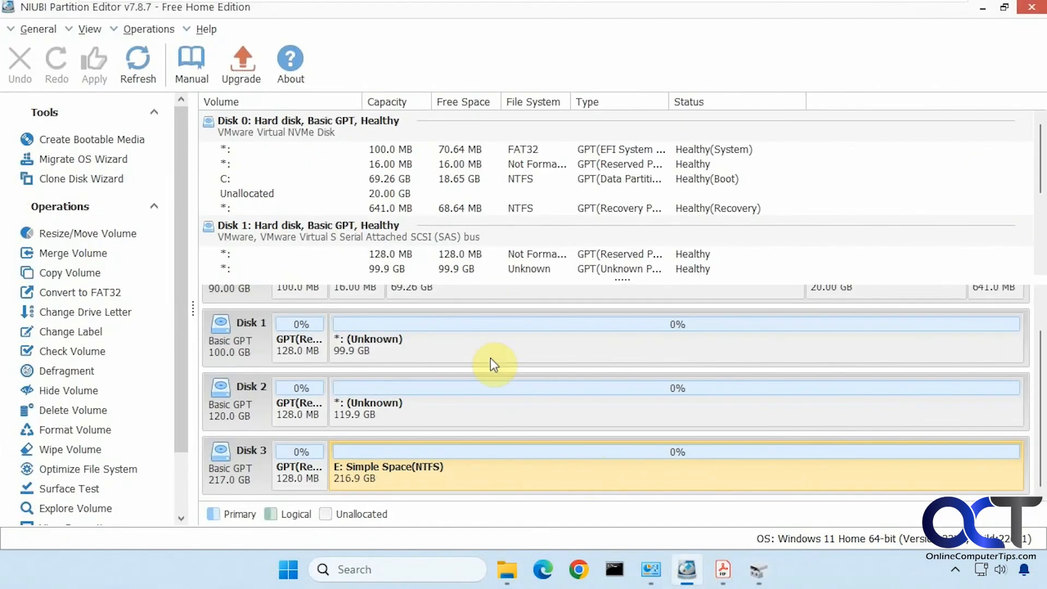
pyautogui.click(139, 58)
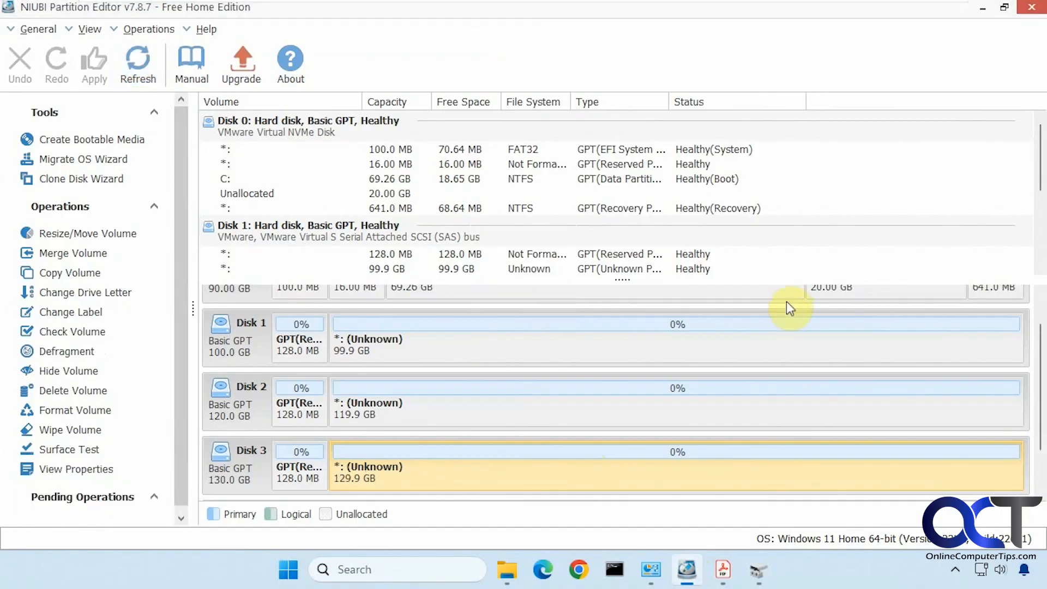
pyautogui.moveTo(785, 279); pyautogui.dragTo(785, 183)
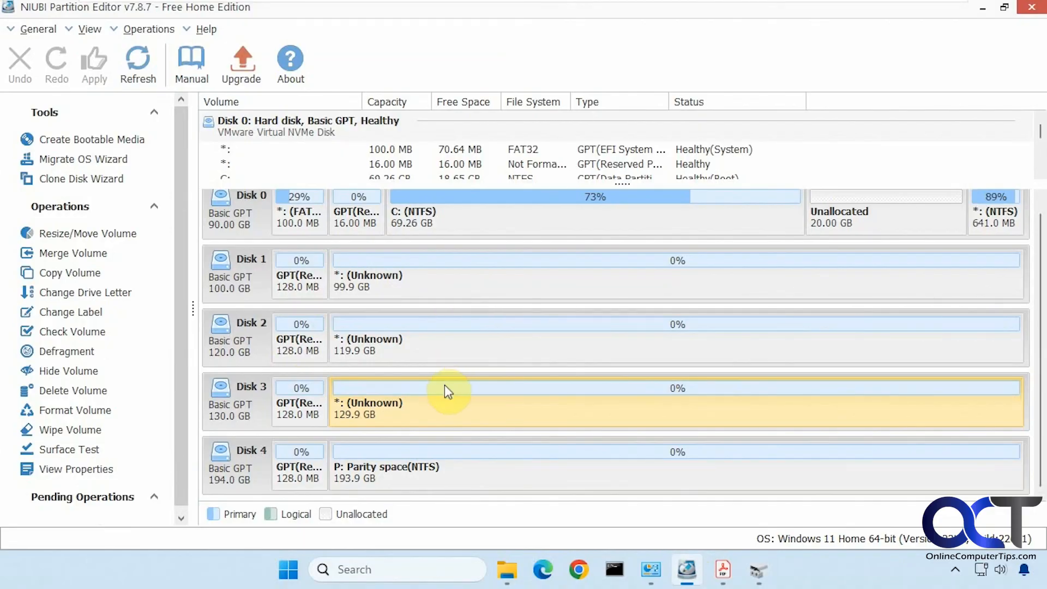
pyautogui.click(755, 568)
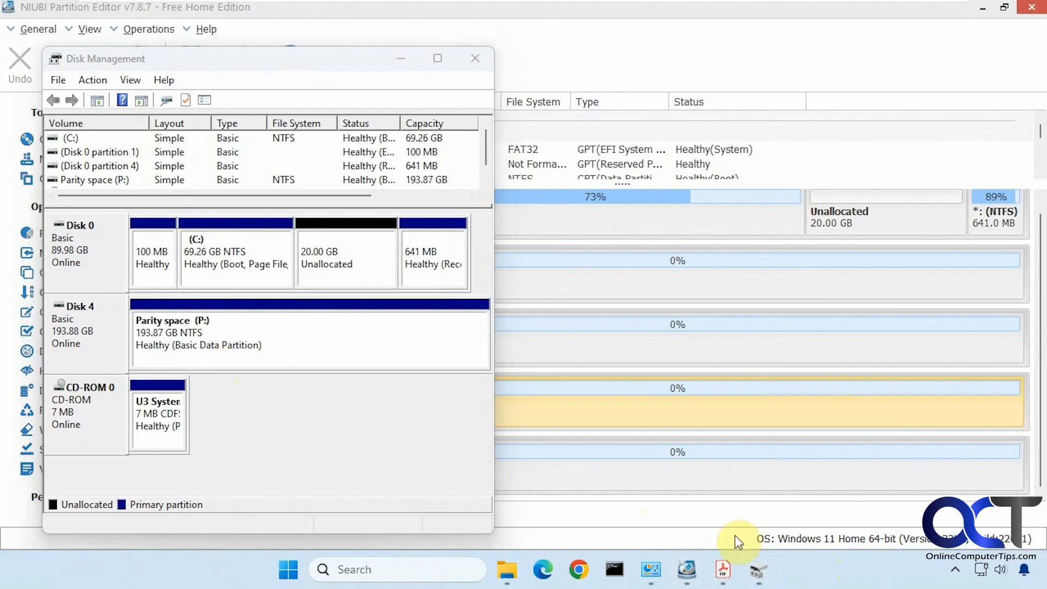
pyautogui.click(760, 575)
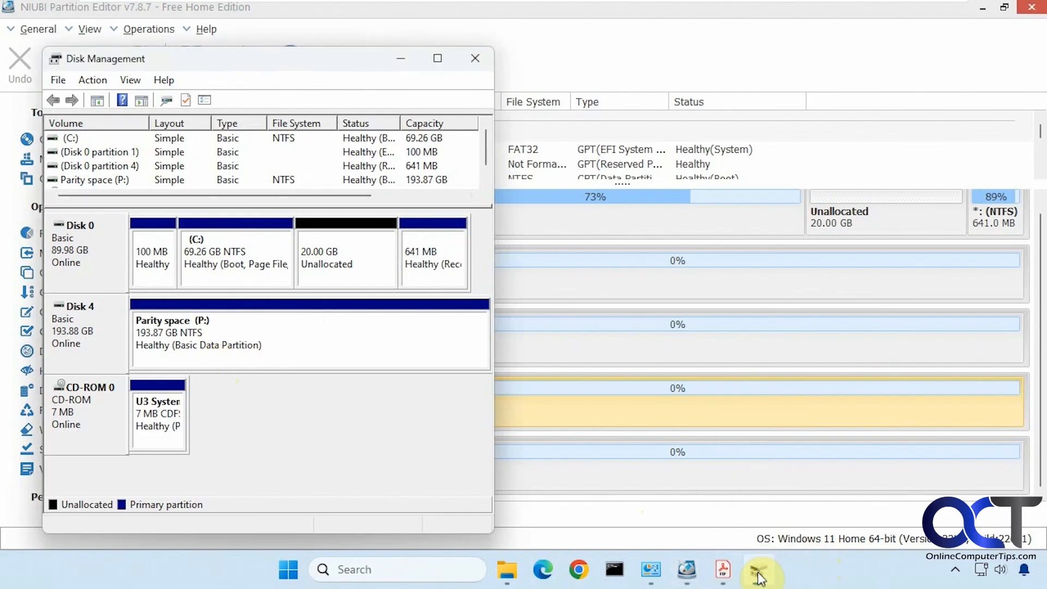
pyautogui.click(687, 569)
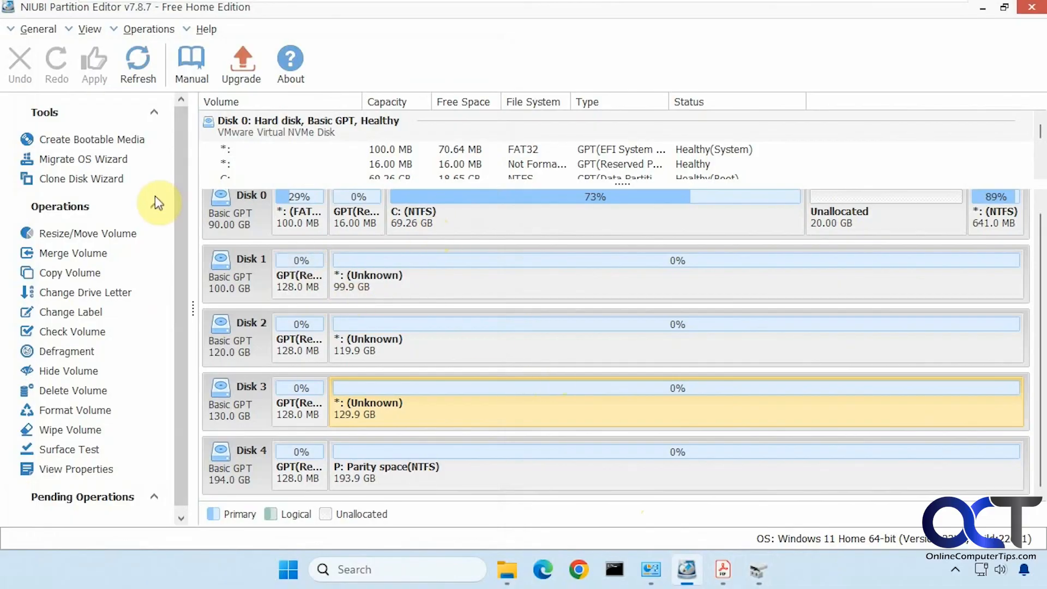
# Step: Review the Simple, Mirror and Parity spaces sections of Storage Spaces.pdf in Adobe Acrobat Reader
pyautogui.click(723, 571)
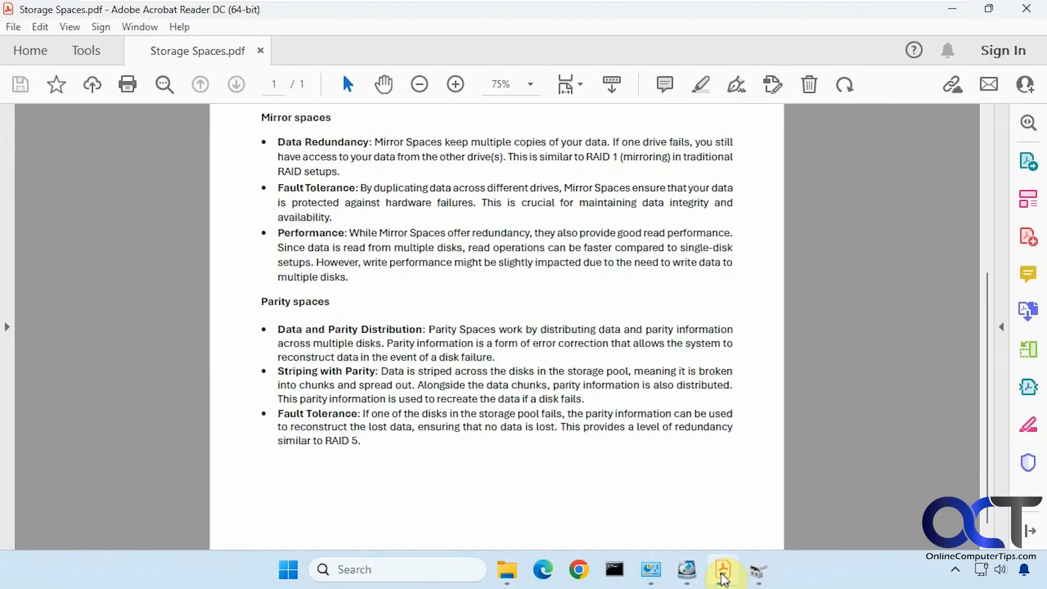
pyautogui.scroll(5, 610, 385)
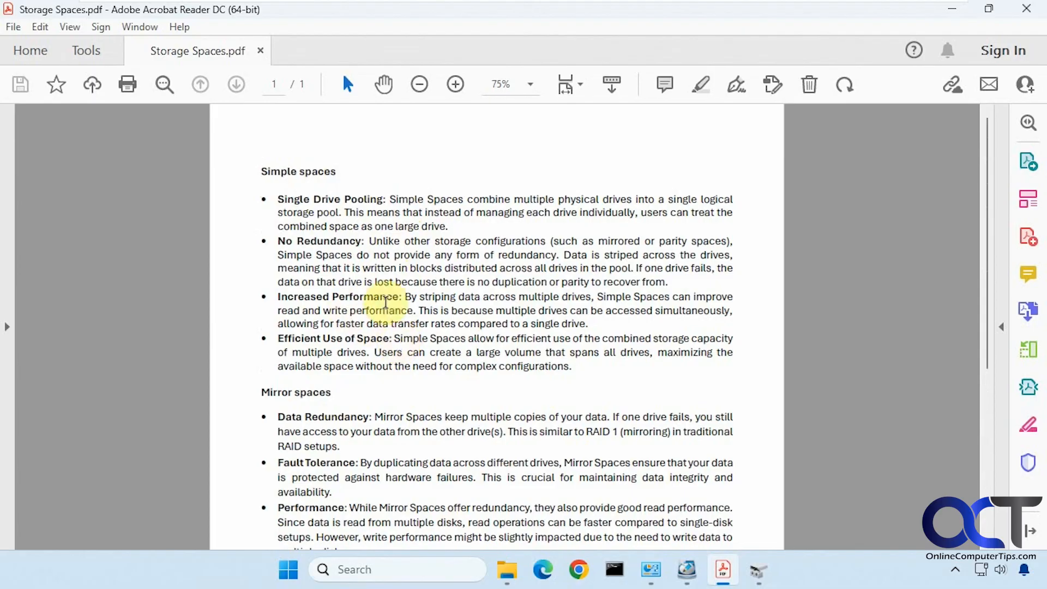
pyautogui.scroll(-3, 533, 416)
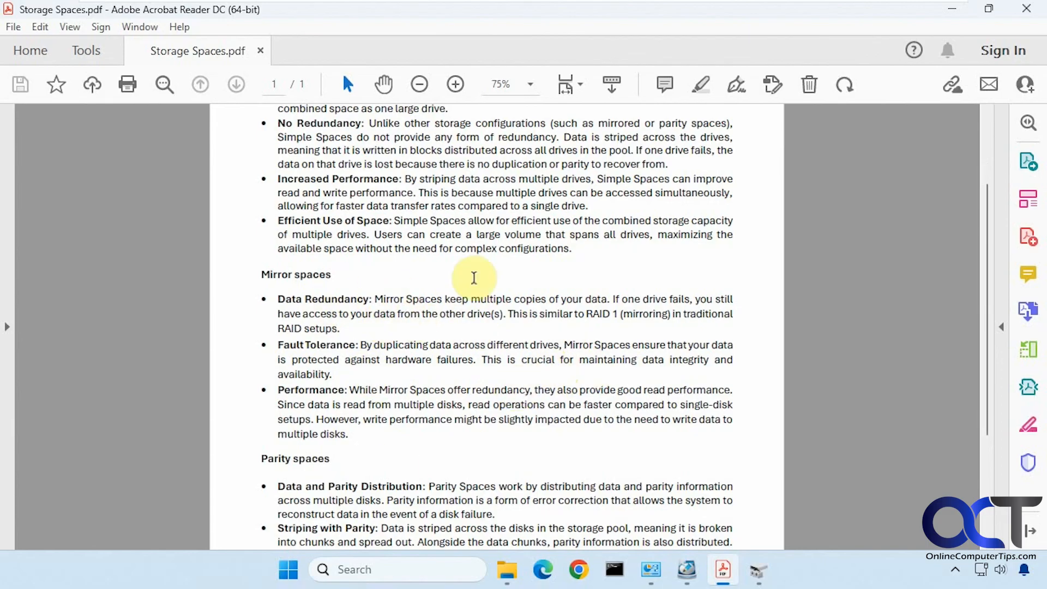
pyautogui.scroll(-3, 529, 351)
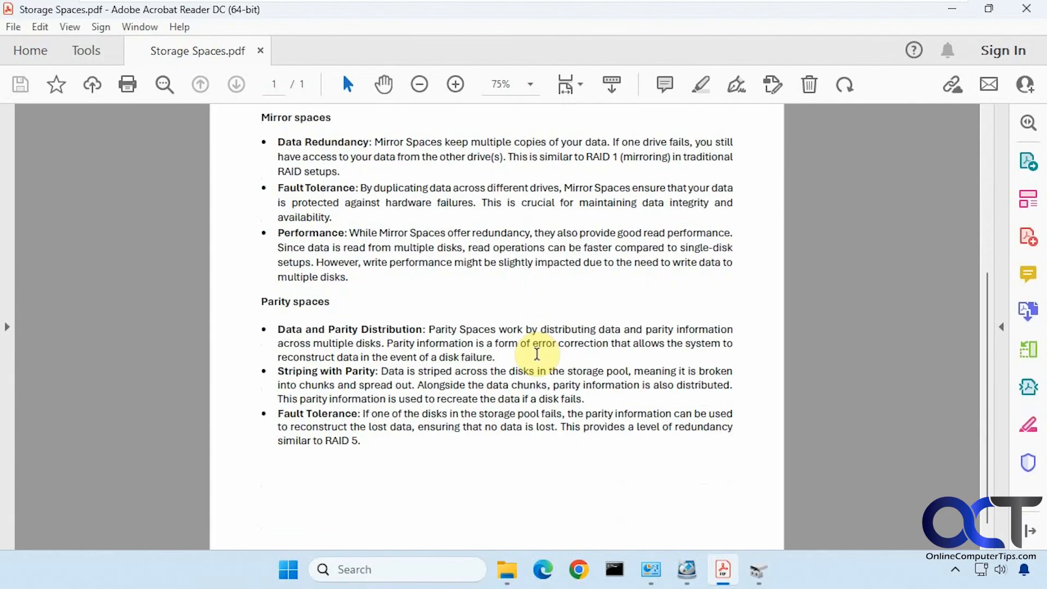